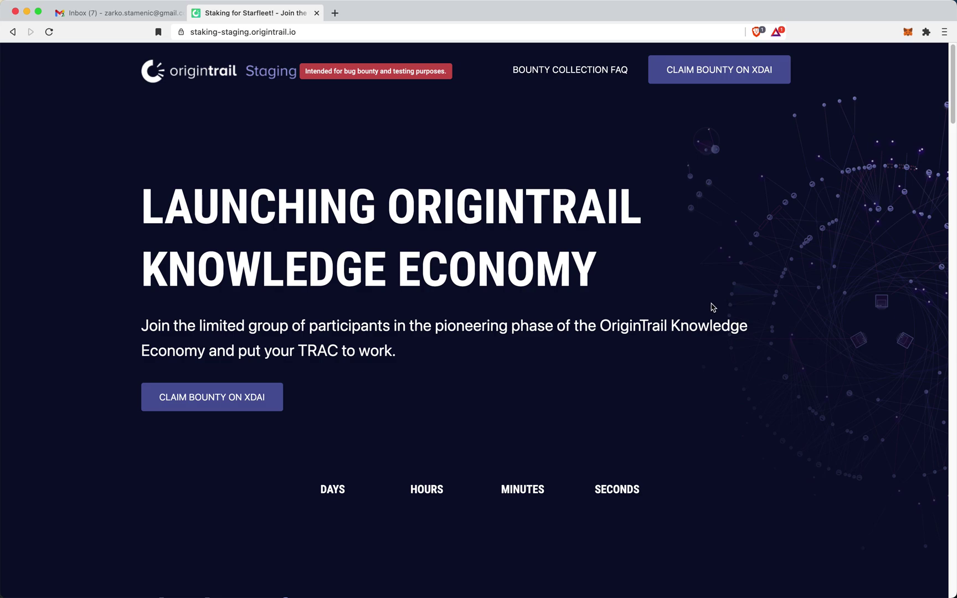
- Start the xDai bounty claim and acknowledge the wallet, validation, xDai and bounty-amount steps, then the terms
left_click(253, 399)
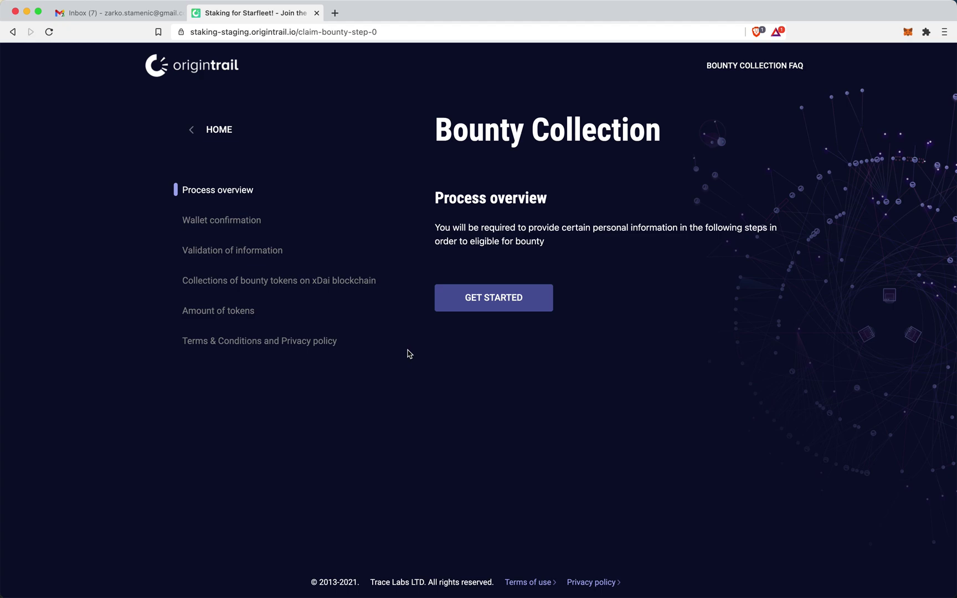
left_click(500, 314)
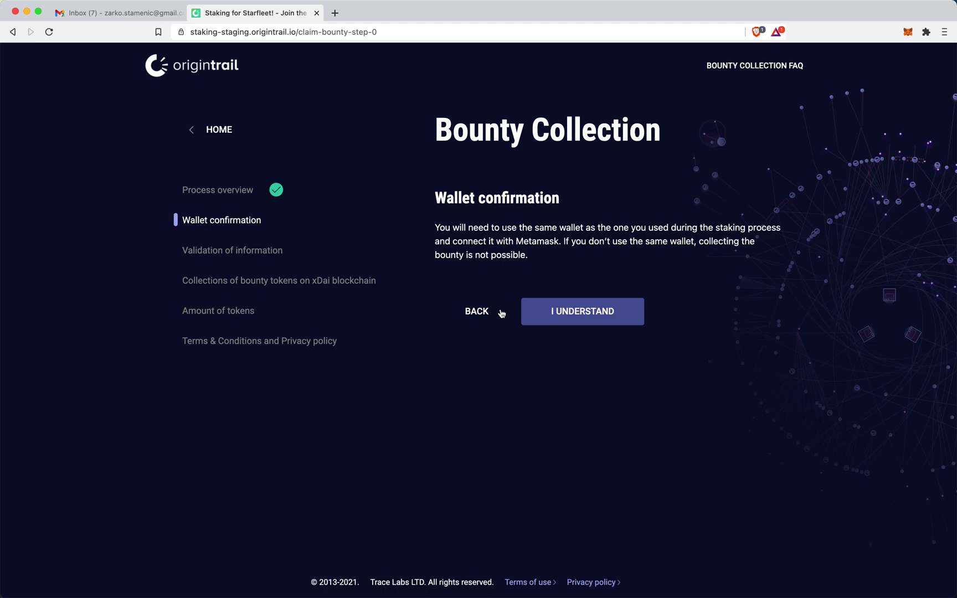
left_click(556, 308)
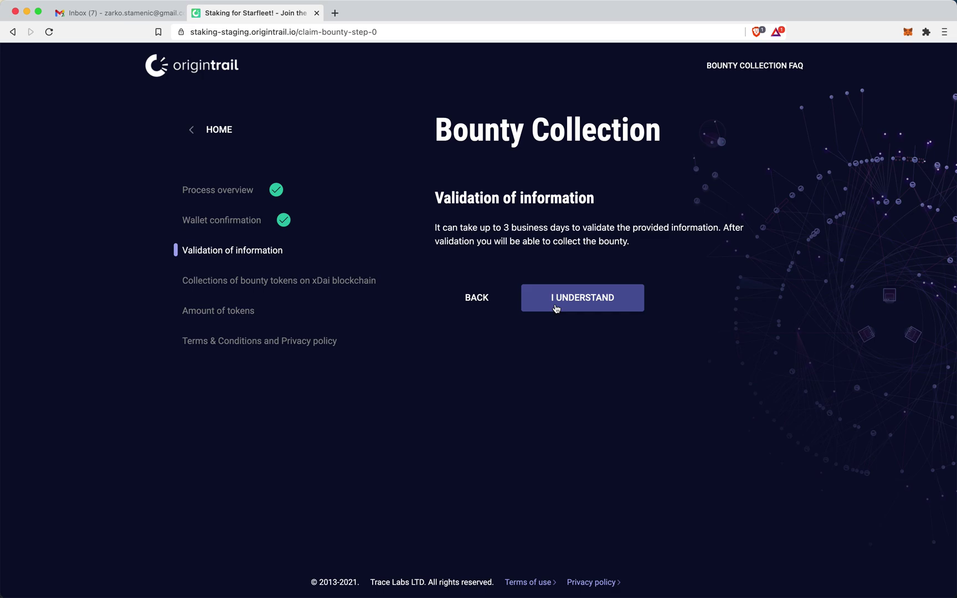
left_click(555, 309)
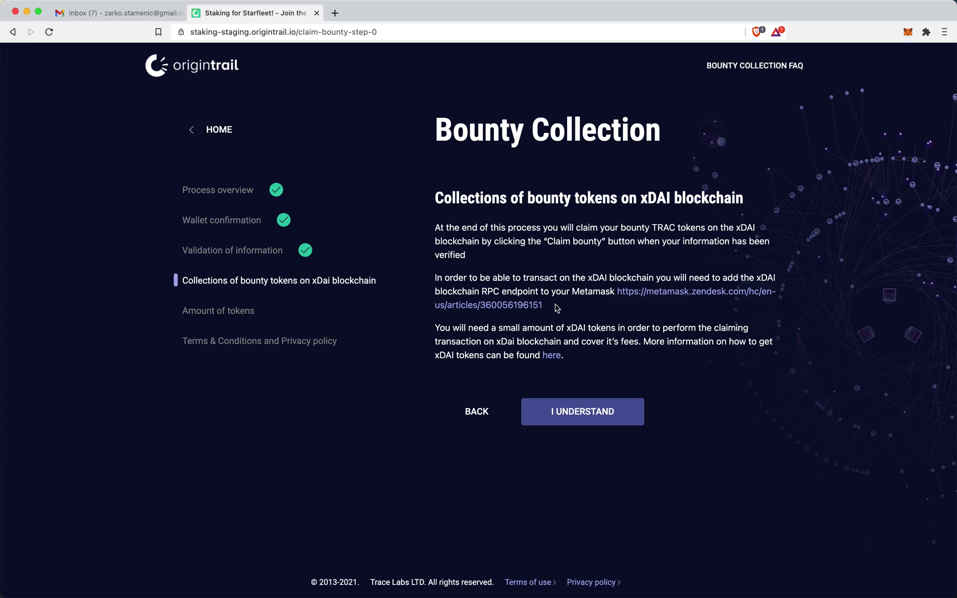
left_click(595, 411)
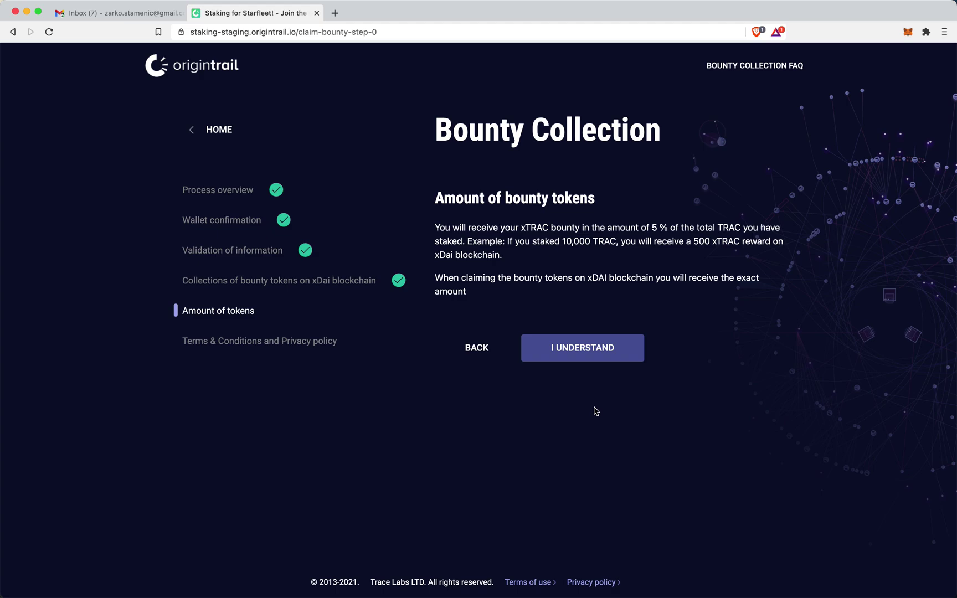
left_click(599, 358)
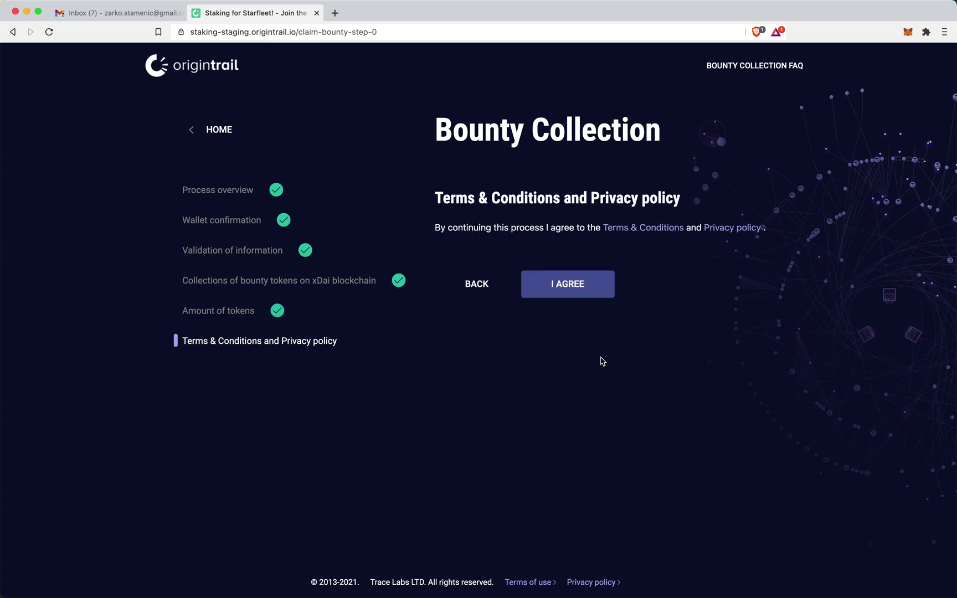
left_click(593, 295)
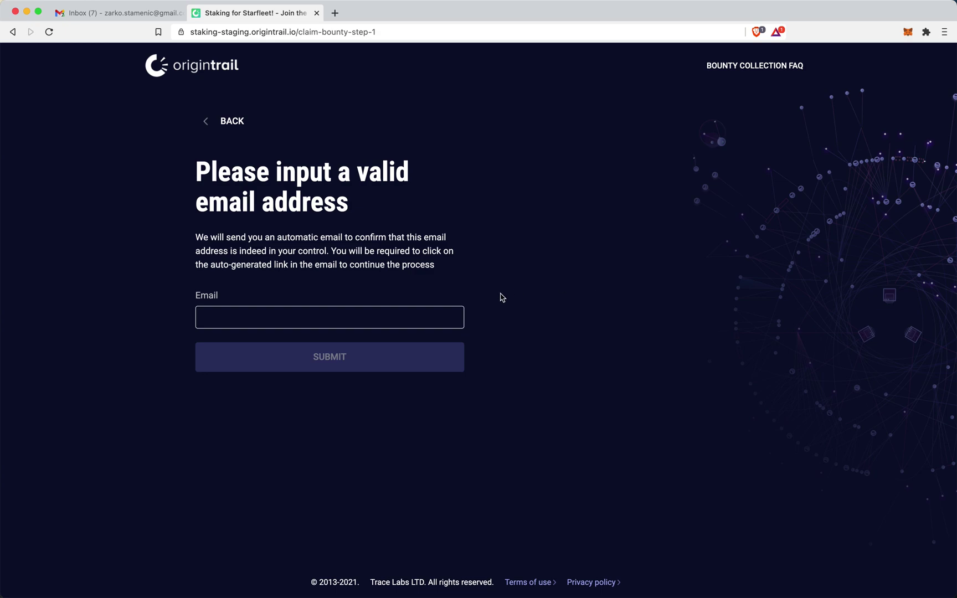
- Submit your email address for confirmation, then switch to the Gmail inbox
left_click(305, 323)
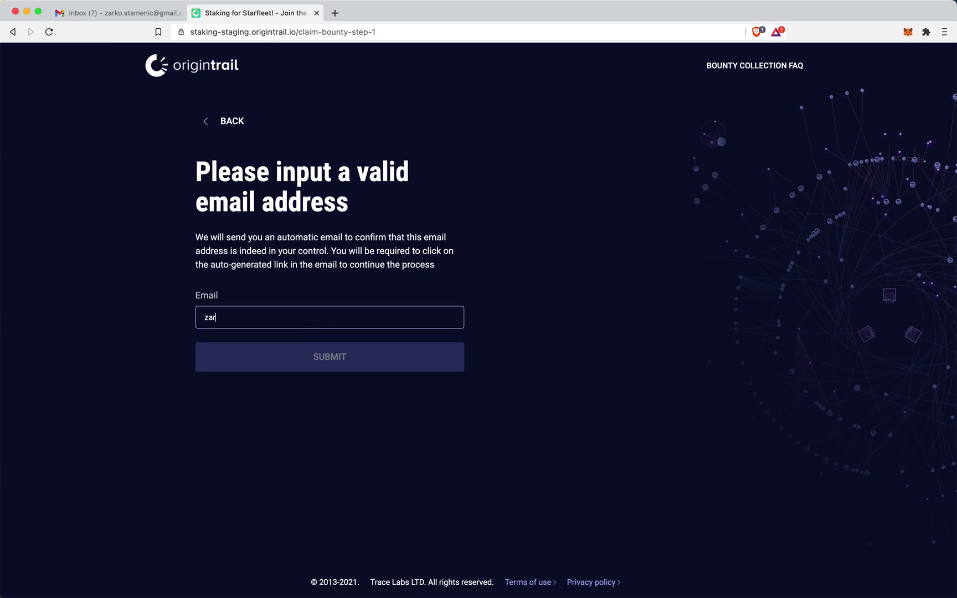
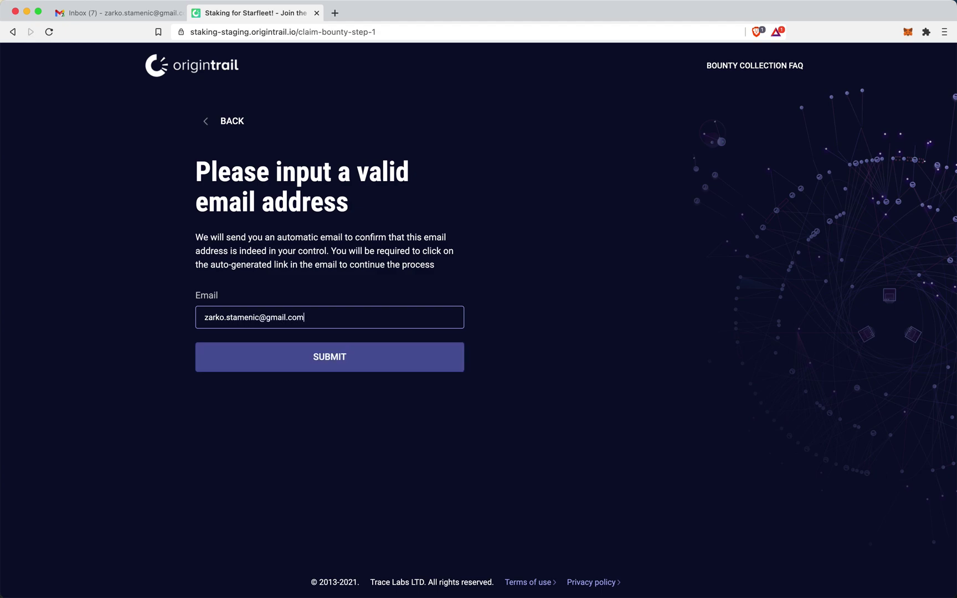
left_click(356, 365)
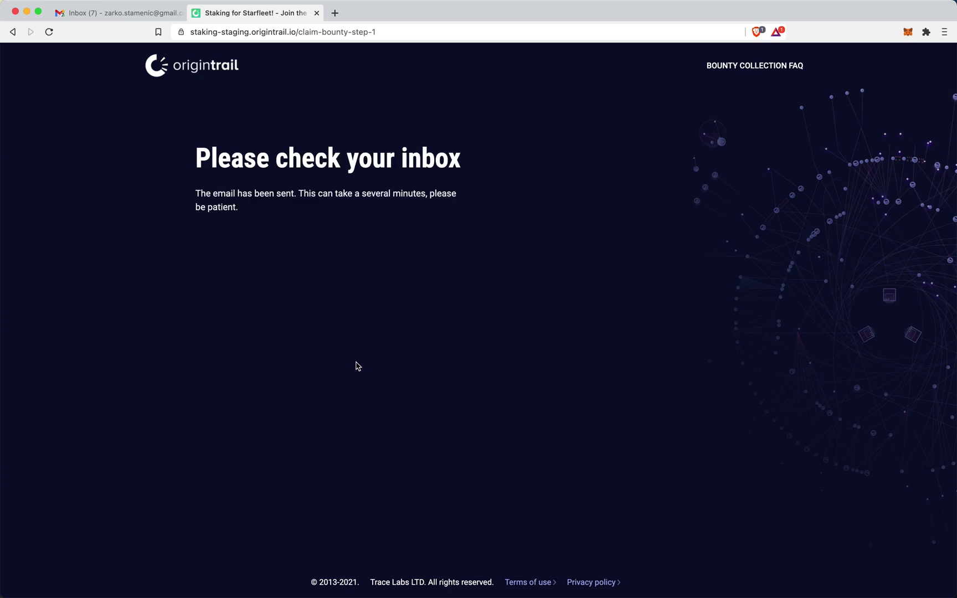
left_click(136, 16)
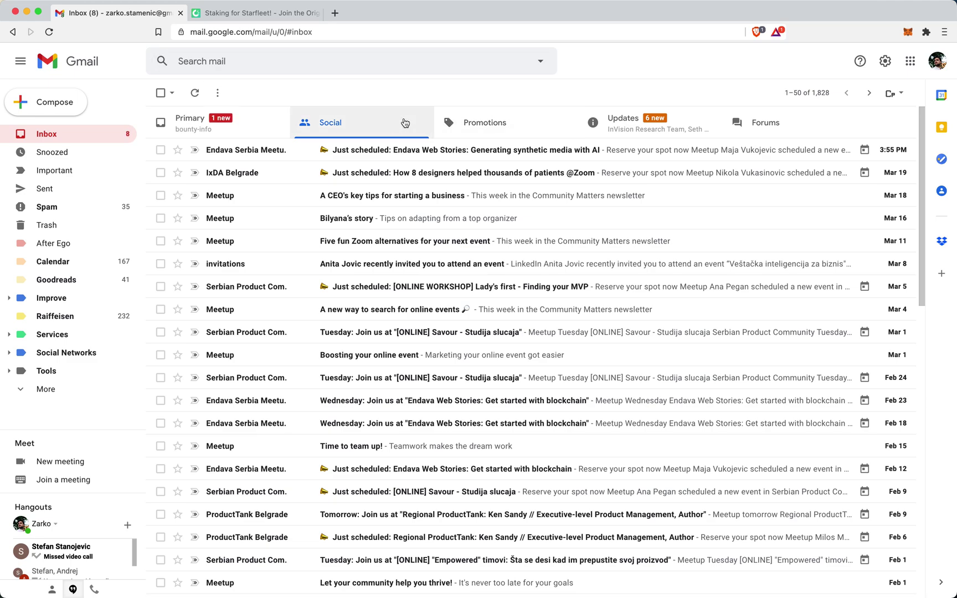
- Open the bounty verification email in the Primary inbox and follow its confirm-email link
left_click(267, 125)
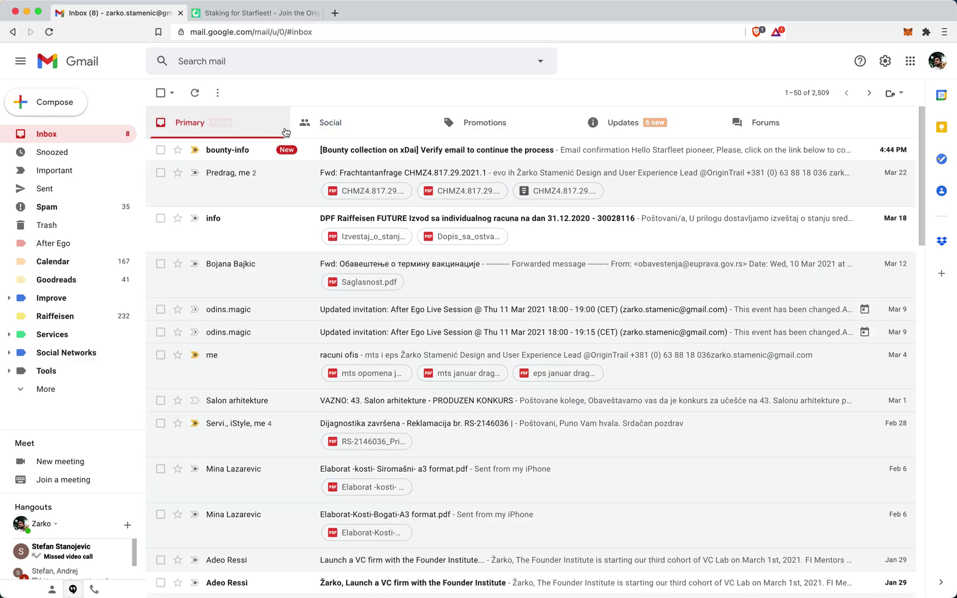
left_click(474, 157)
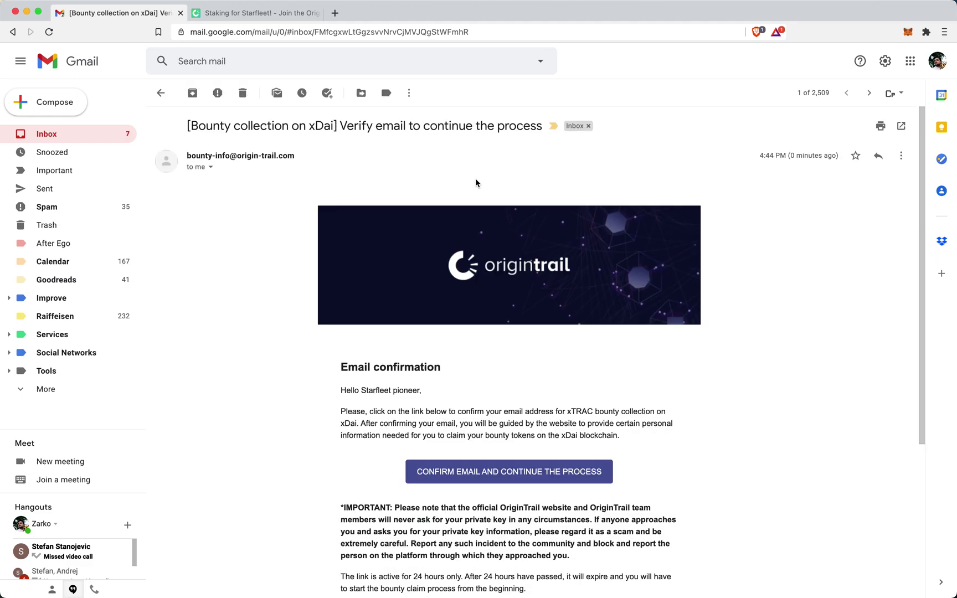
scroll(490, 212, "down", 1)
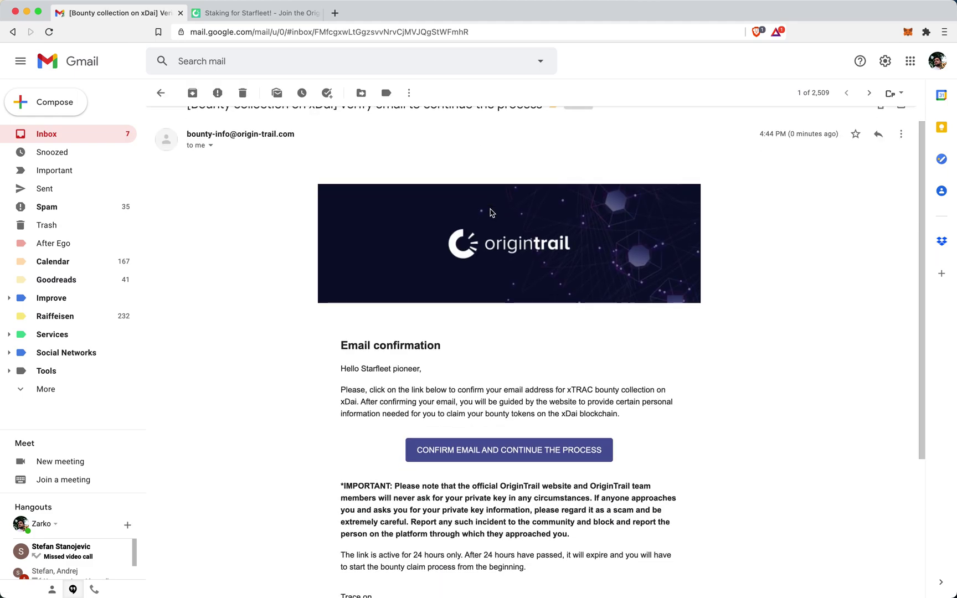
scroll(490, 212, "down", 3)
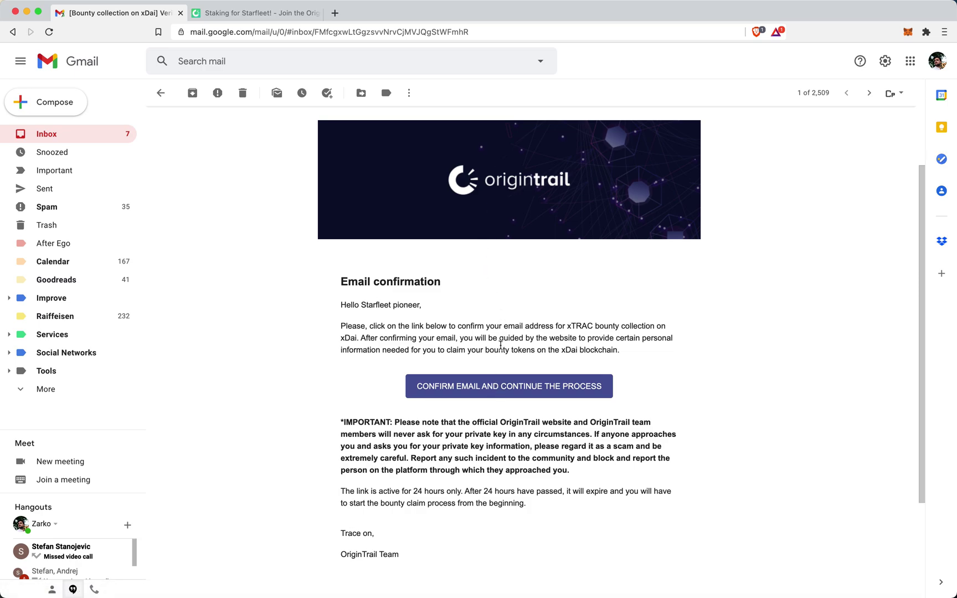
left_click(530, 386)
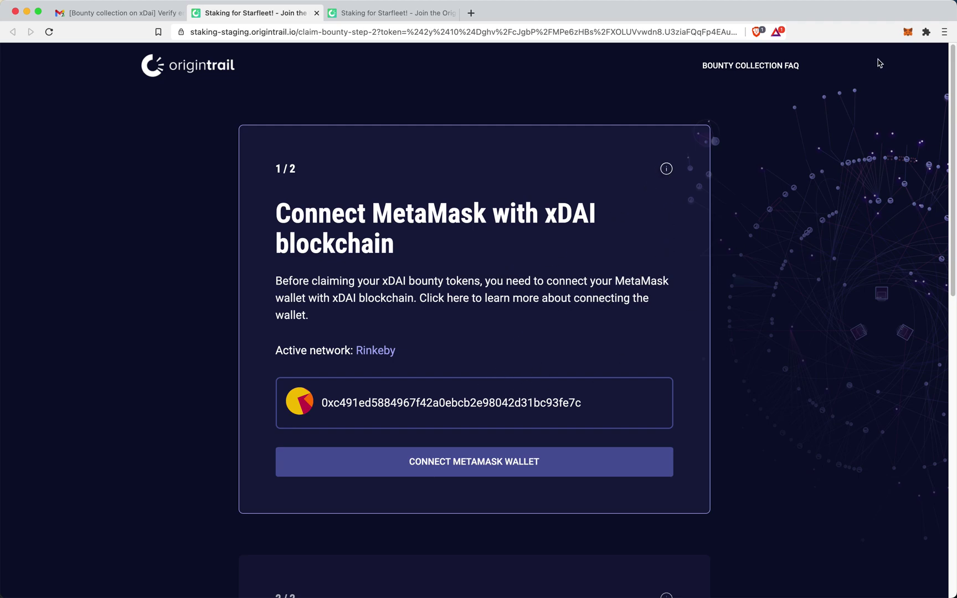
- Check the MetaMask account and network, then connect the wallet to the claim
left_click(908, 34)
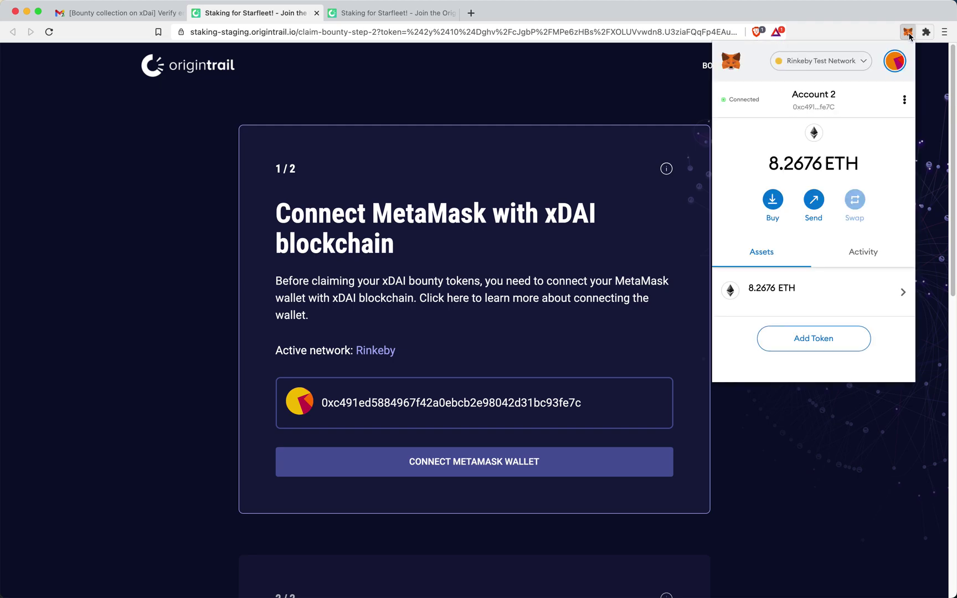
left_click(575, 237)
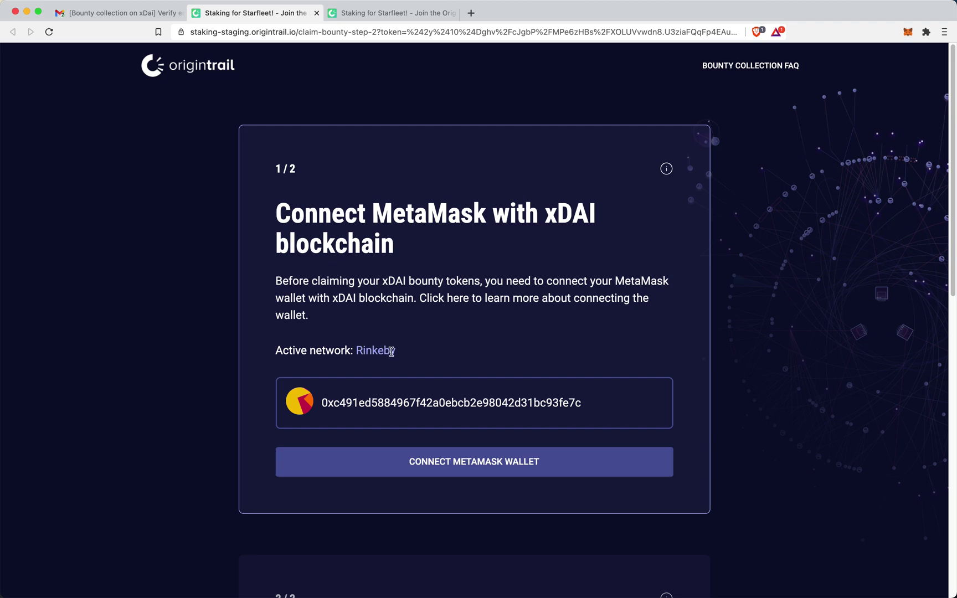
scroll(424, 346, "down", 1)
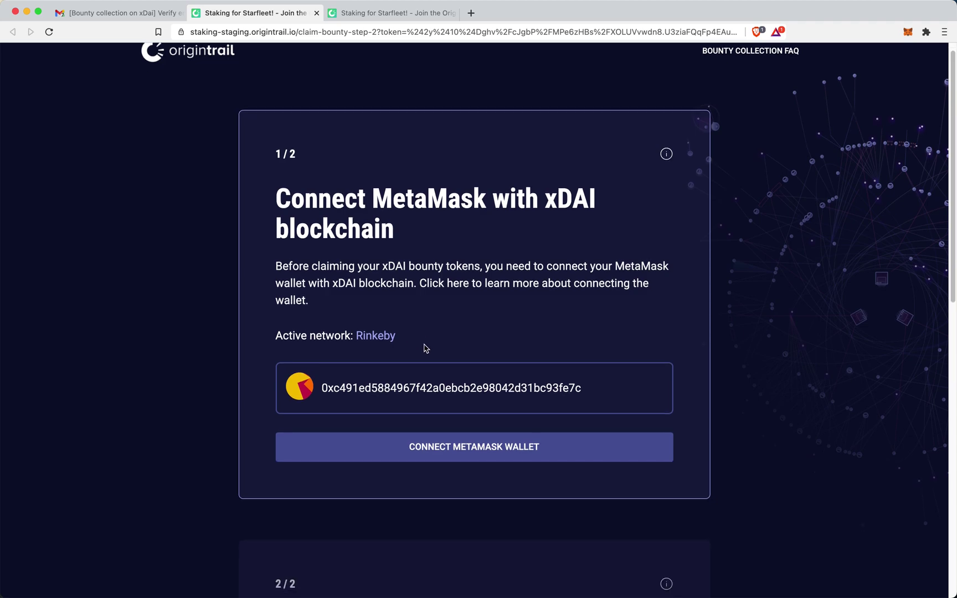
scroll(426, 348, "down", 2)
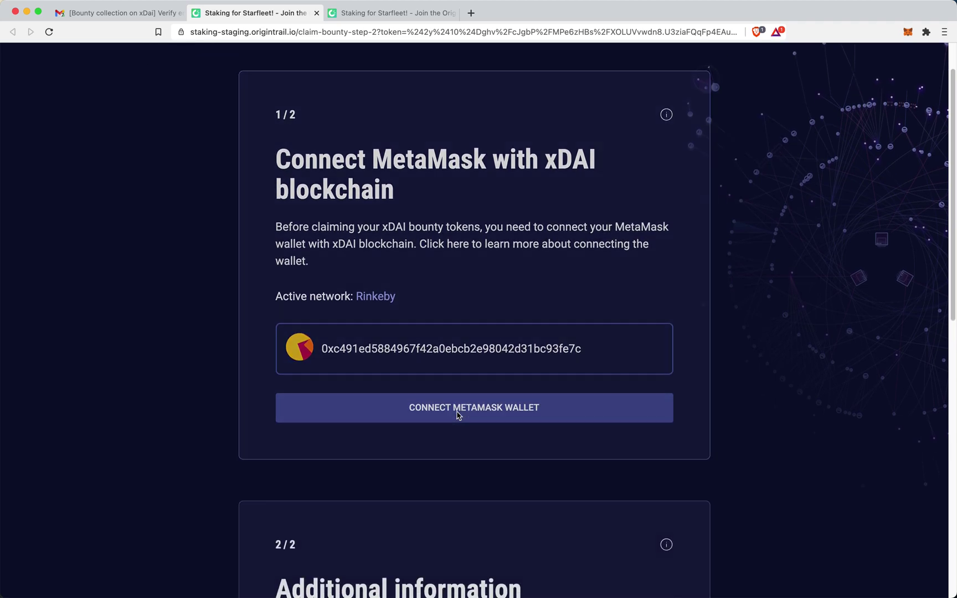
left_click(456, 414)
- Fill in your first name, last name, company name and permanent address
left_click(381, 176)
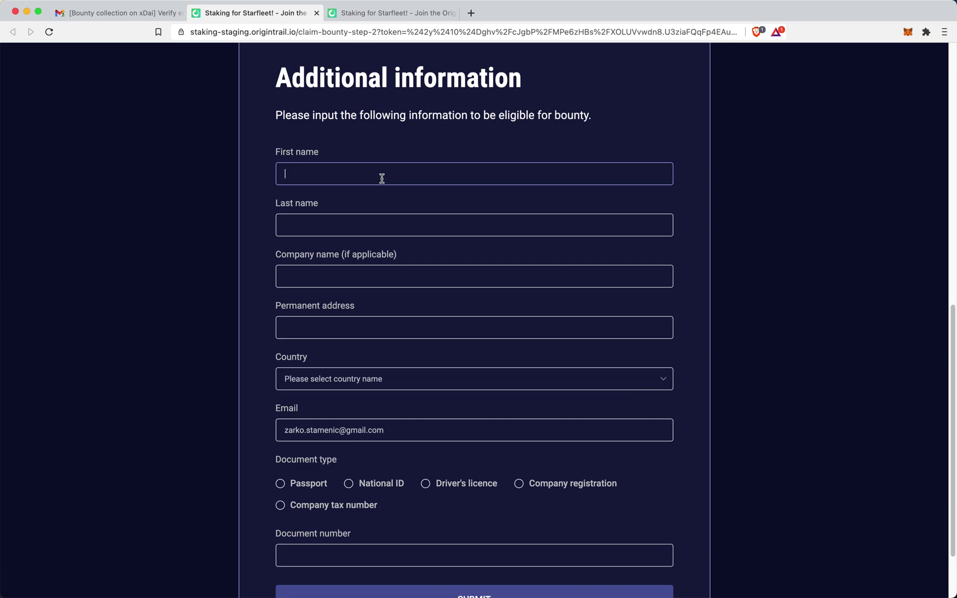
key("Tab")
key("Tab")
type("Tr")
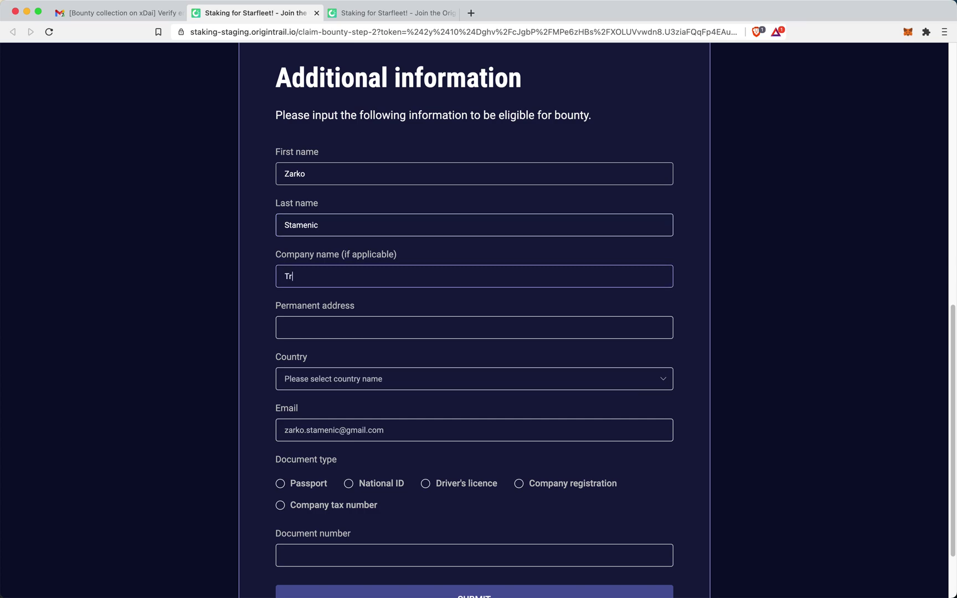
type("ace Labs")
key("Tab")
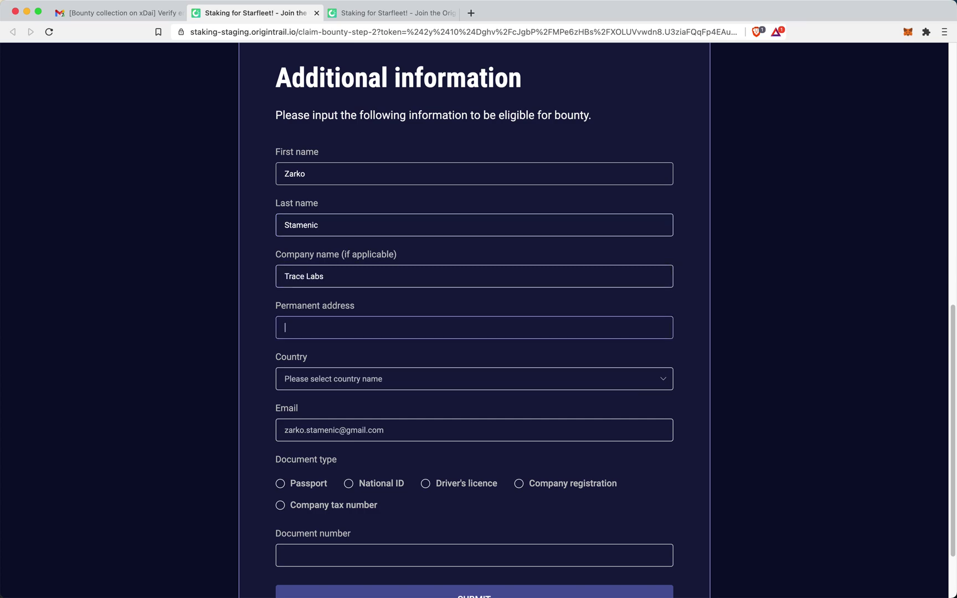
type("Random 123")
- Choose SERBIA as country, Passport as document type, enter the document number, and submit
left_click(353, 379)
type("se")
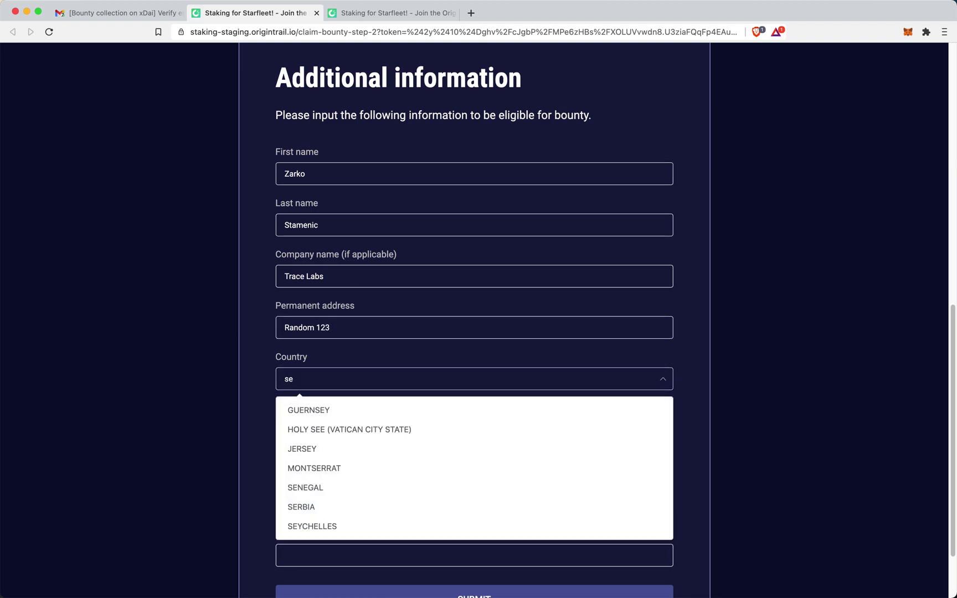
type("rb")
left_click(357, 413)
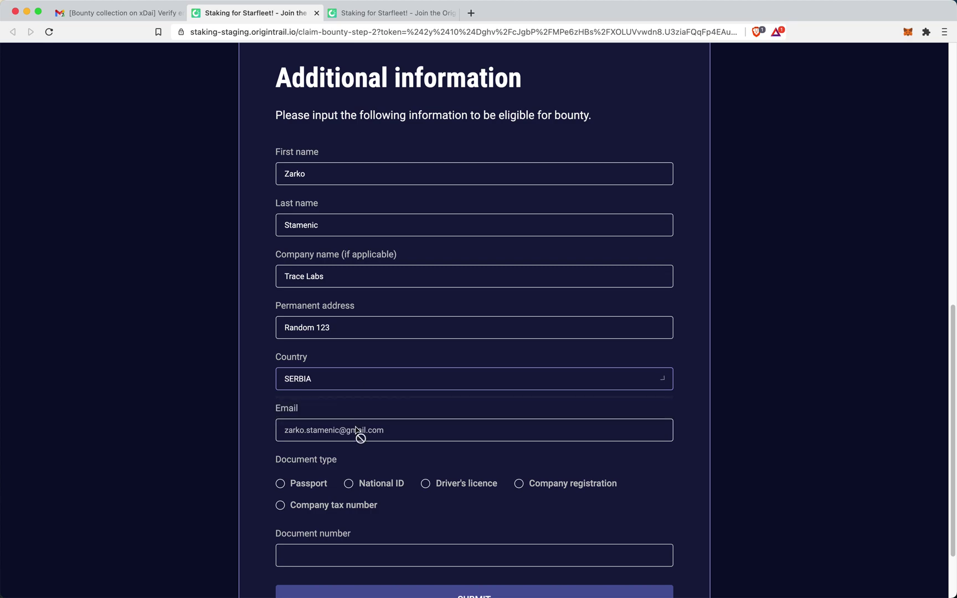
left_click(311, 487)
left_click(308, 550)
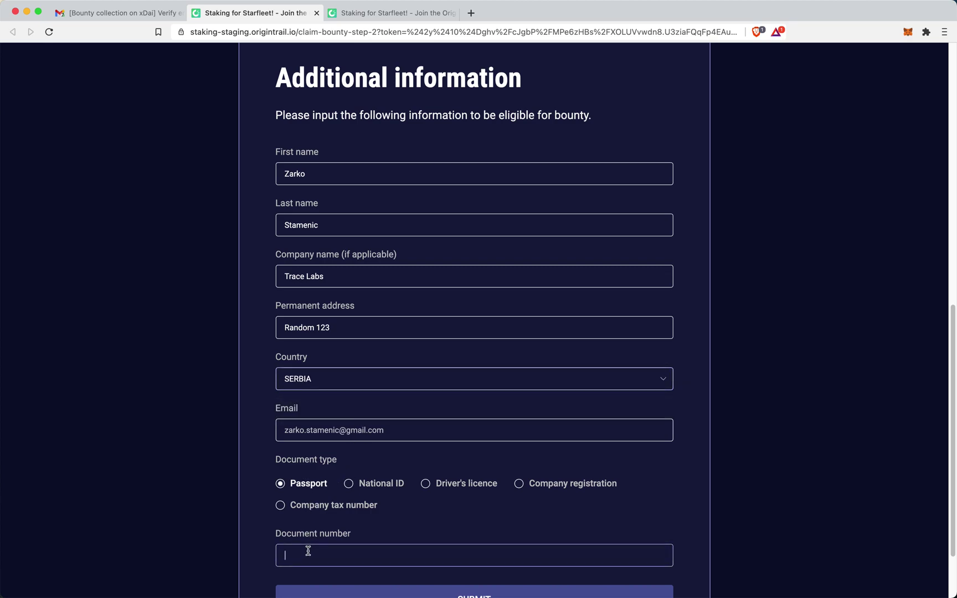
type("1234567890")
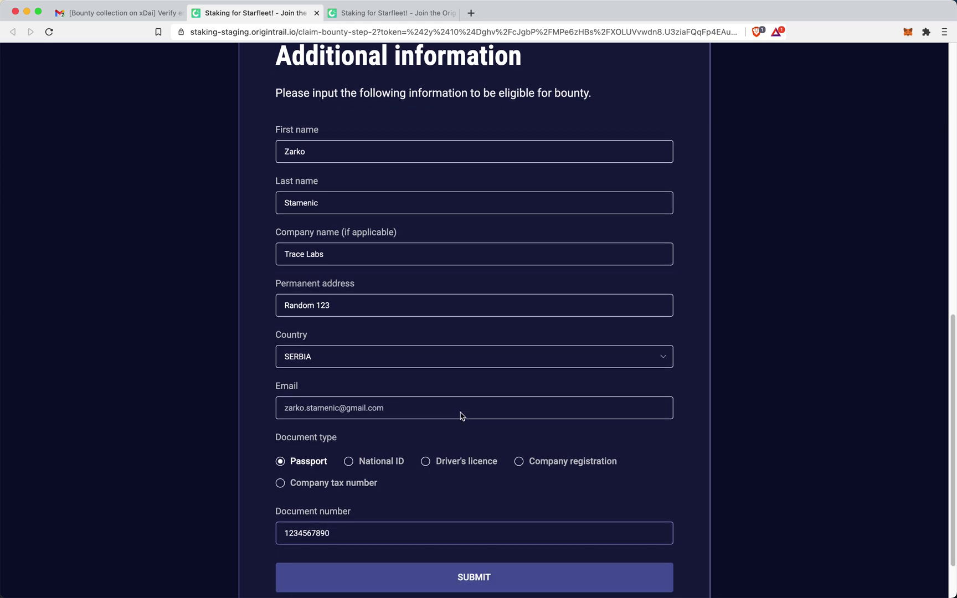
scroll(460, 417, "down", 1)
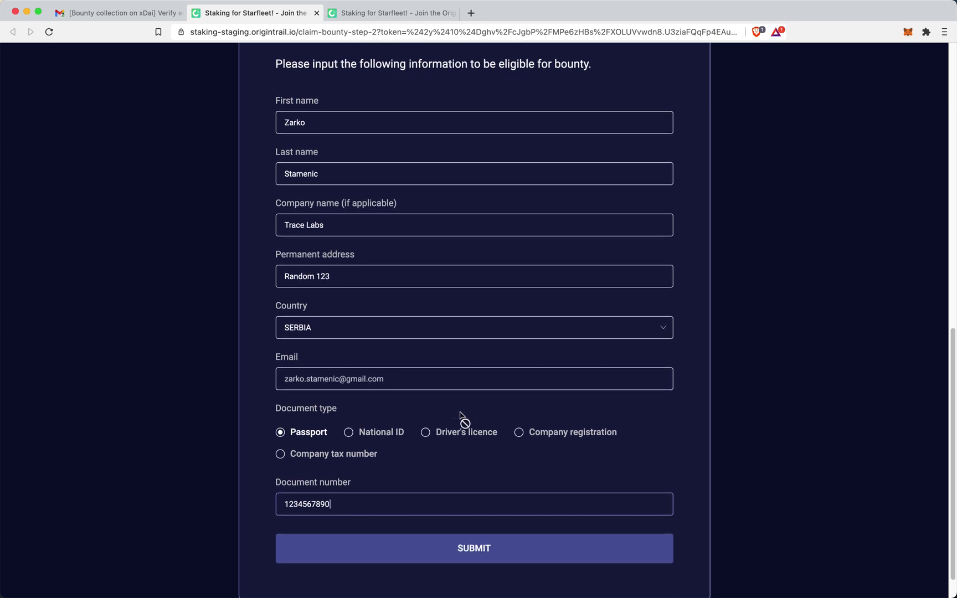
left_click(491, 550)
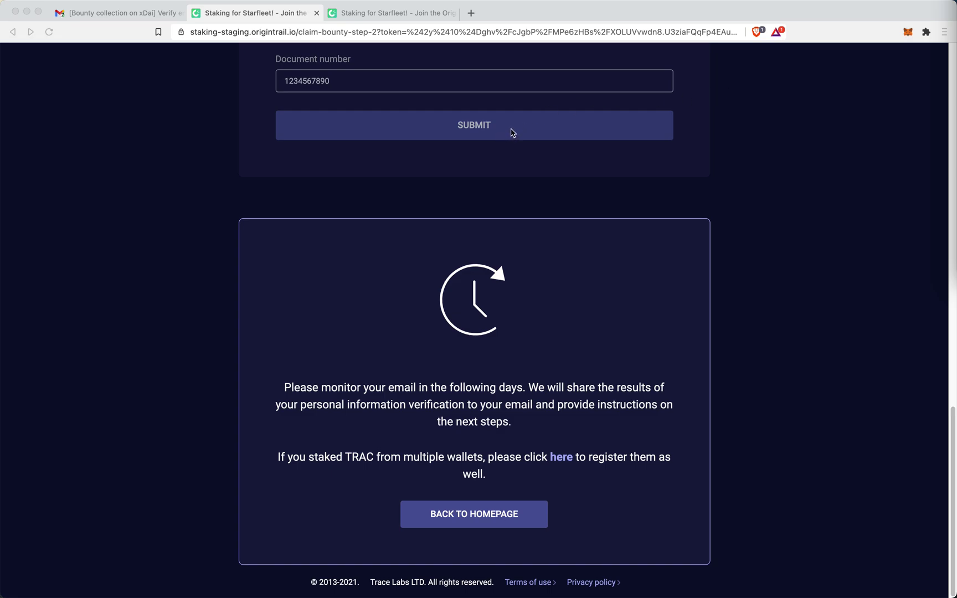
- In Gmail, open the personal details verified email and follow its link to collect your tokens
left_click(140, 13)
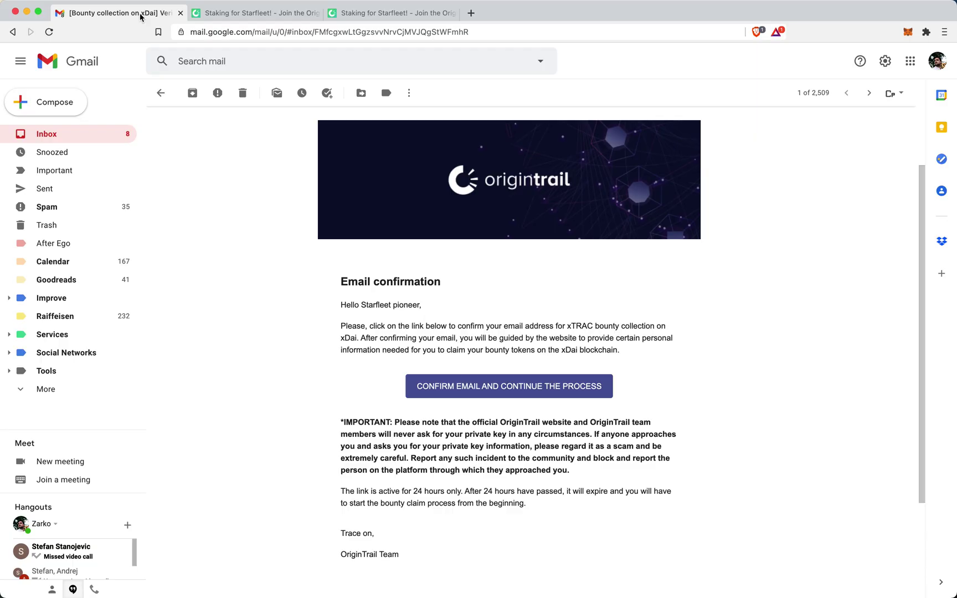
left_click(78, 138)
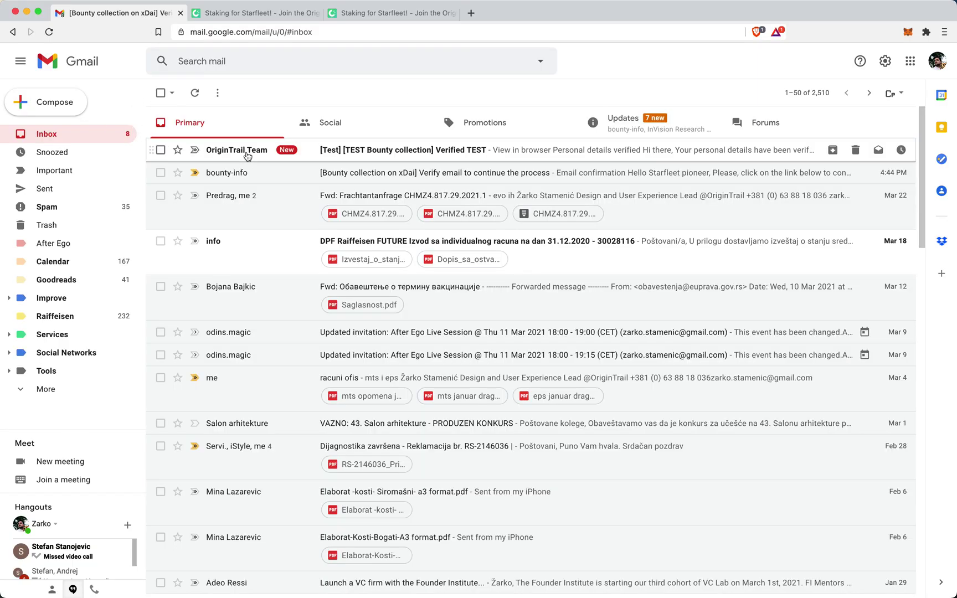
left_click(437, 153)
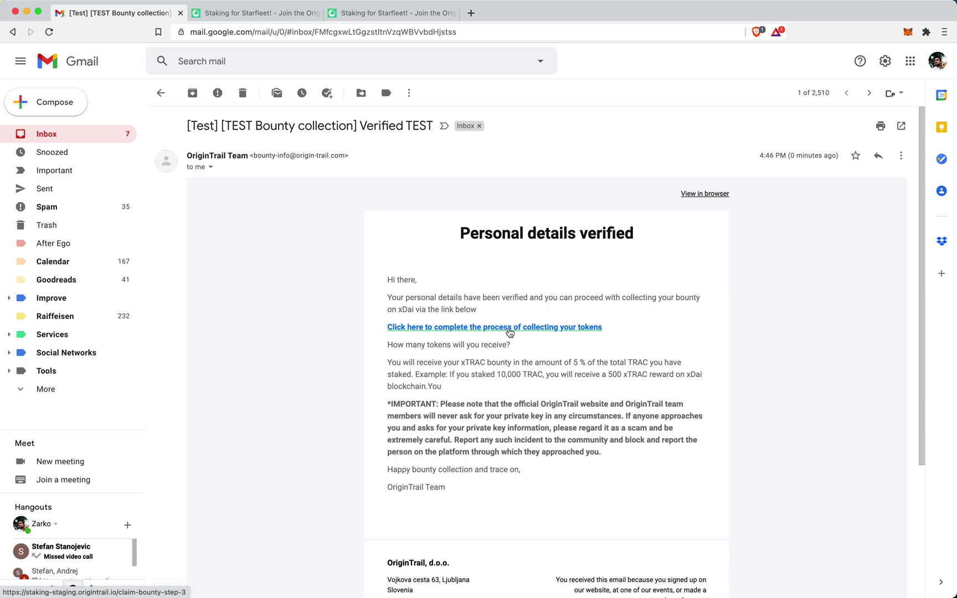
left_click(560, 328)
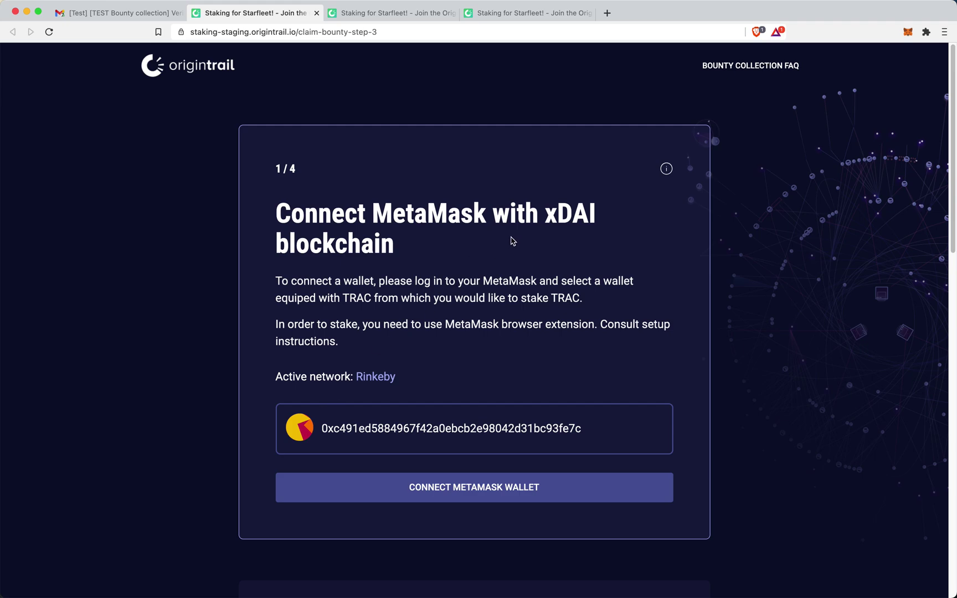
- Connect the MetaMask wallet to reach step 2/4 with the xDai custom RPC details
scroll(451, 370, "down", 1)
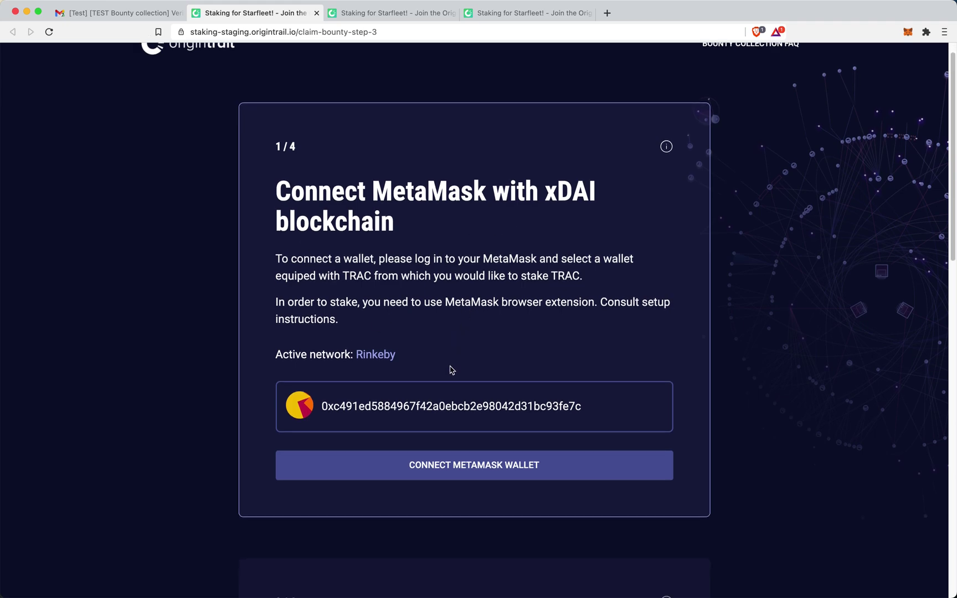
scroll(513, 303, "down", 1)
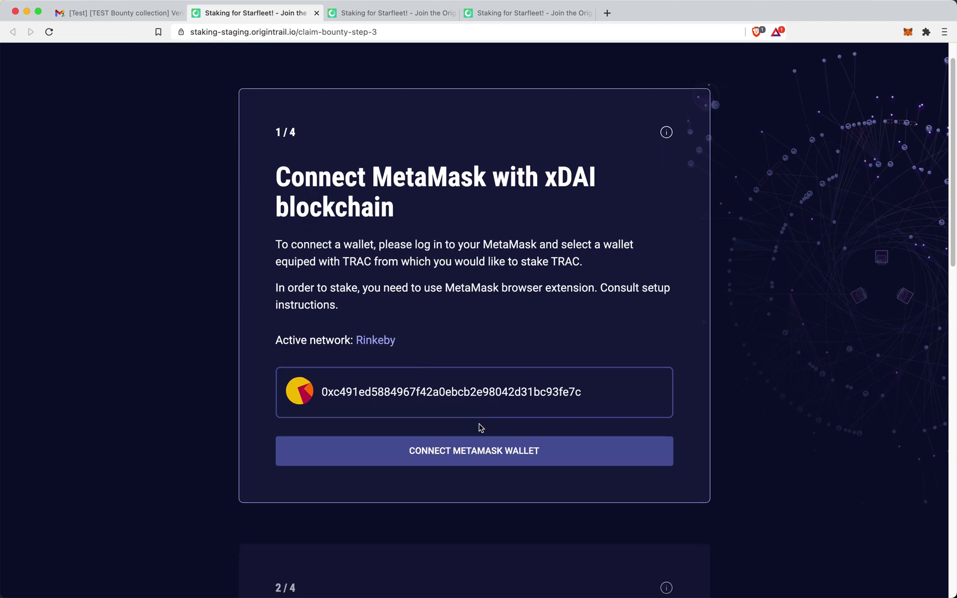
left_click(506, 456)
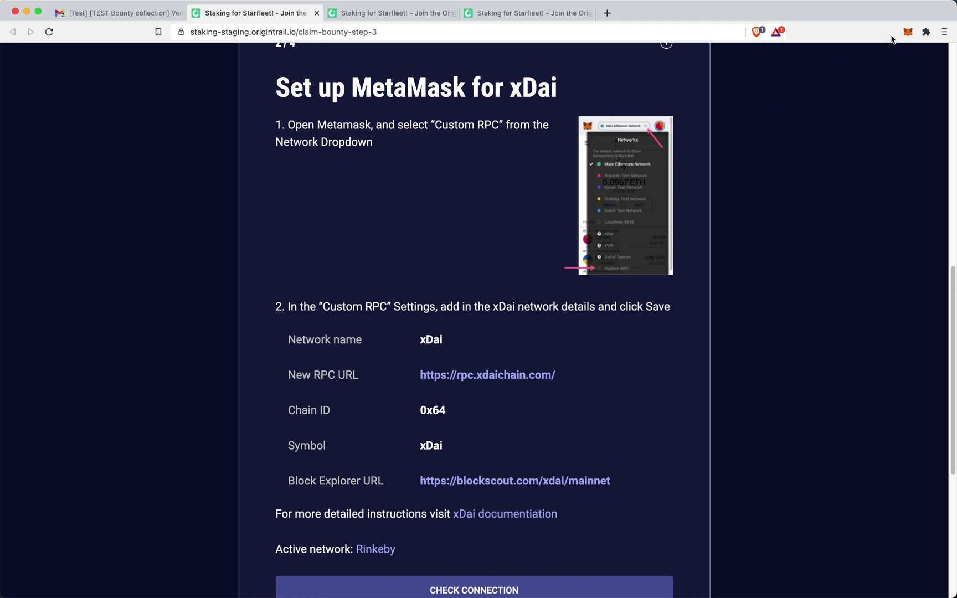
- Open the MetaMask panel and its network list
left_click(907, 33)
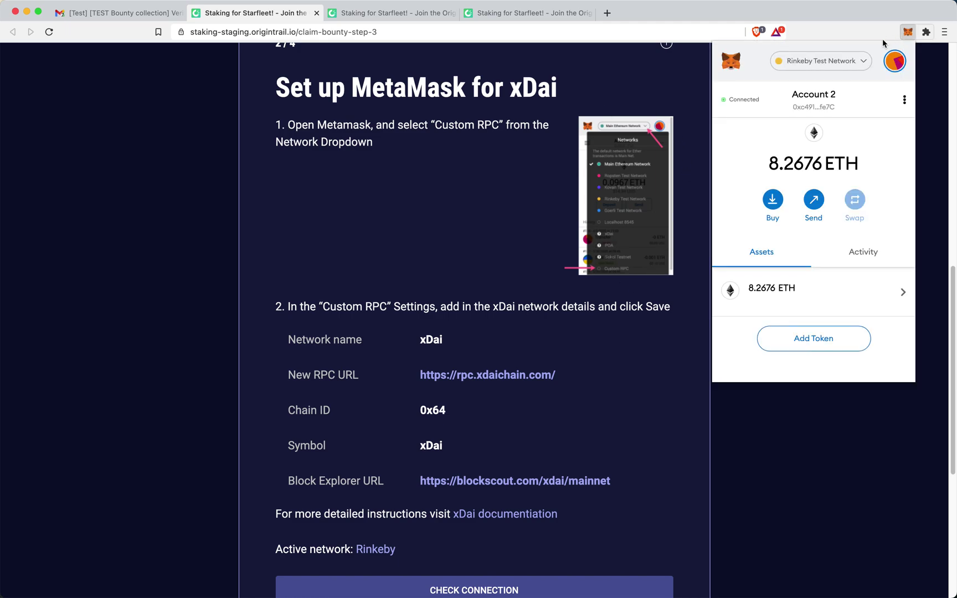
left_click(837, 62)
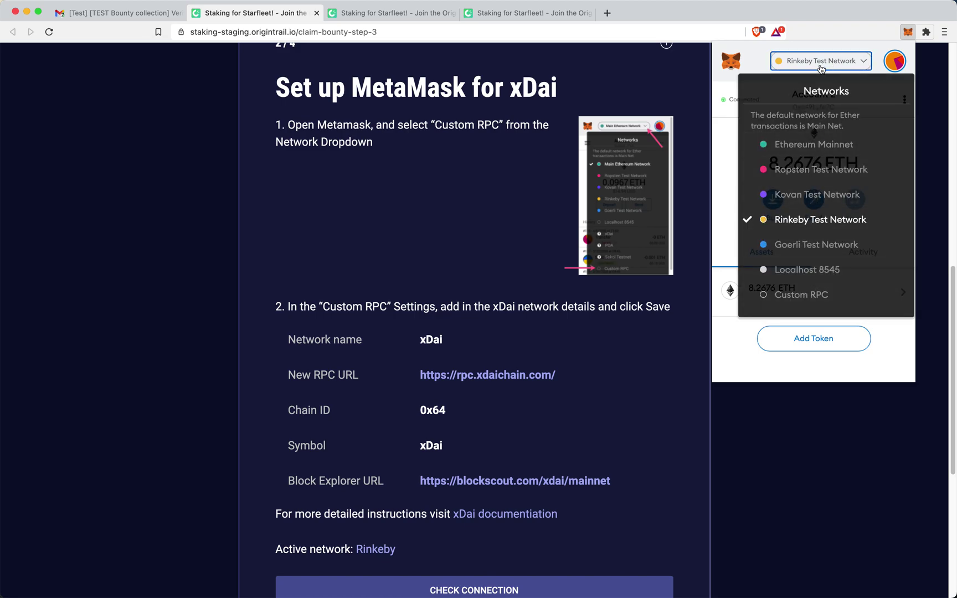
left_click(801, 295)
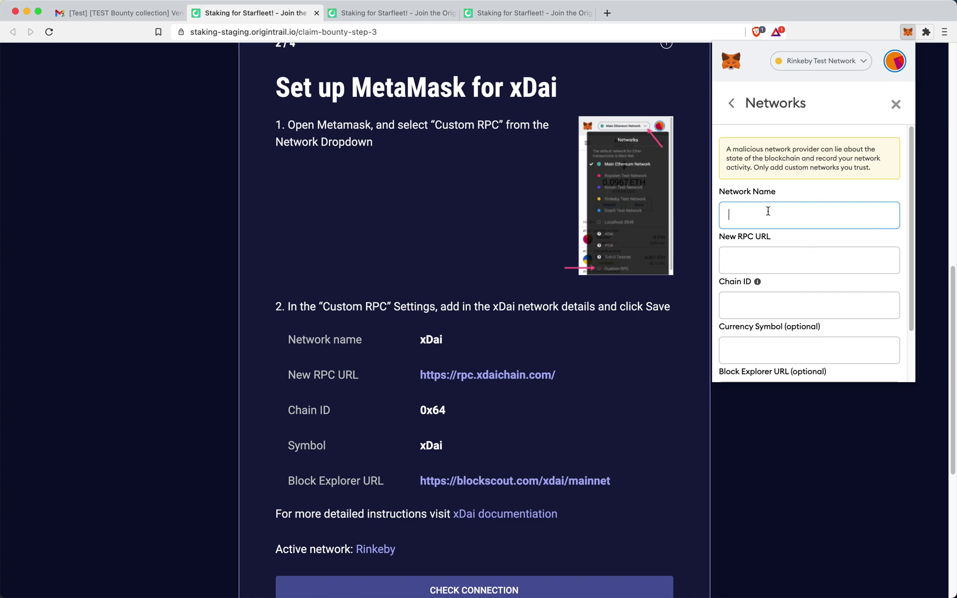
type("xDai")
left_click(755, 258)
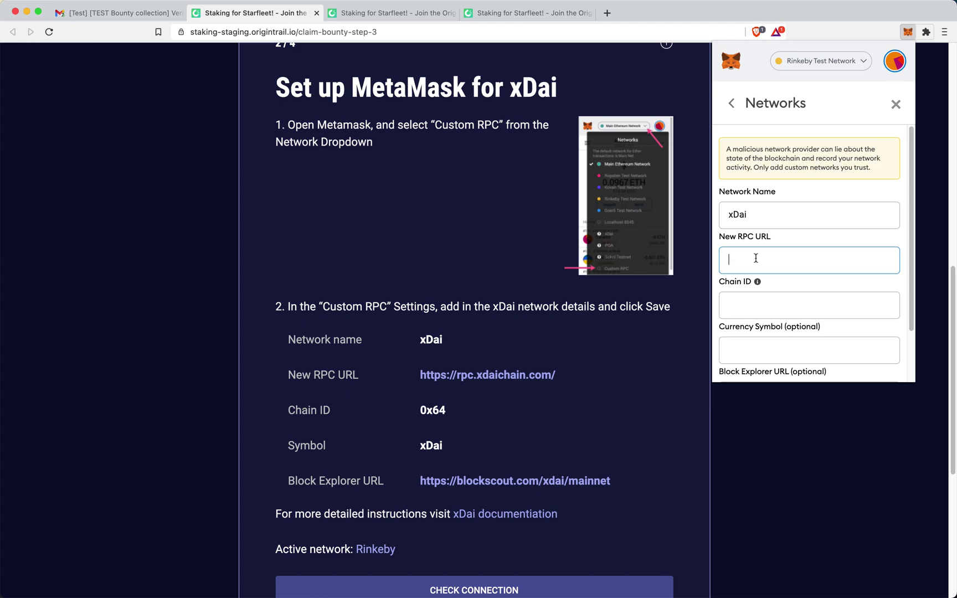
type("htt")
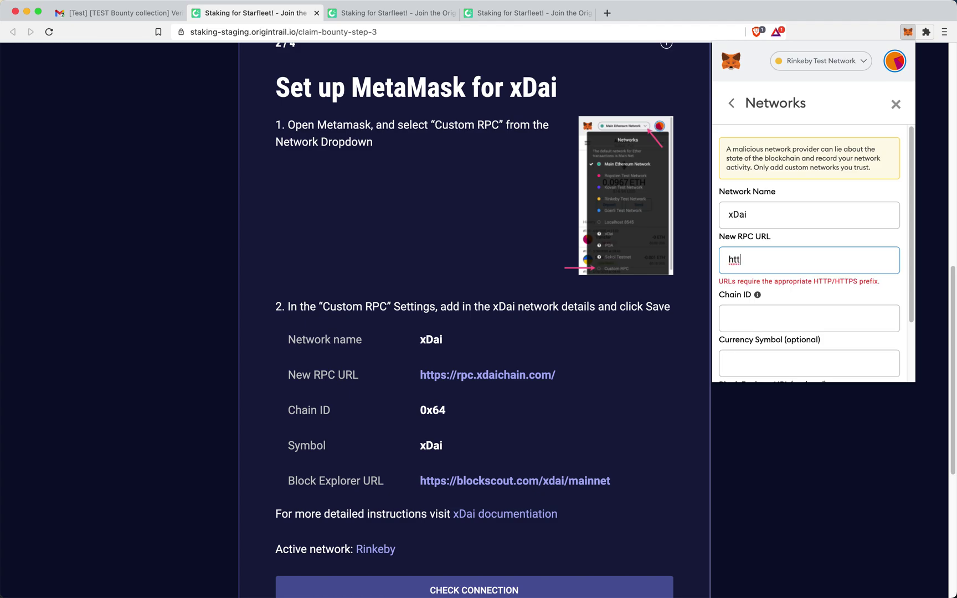
type("ps://")
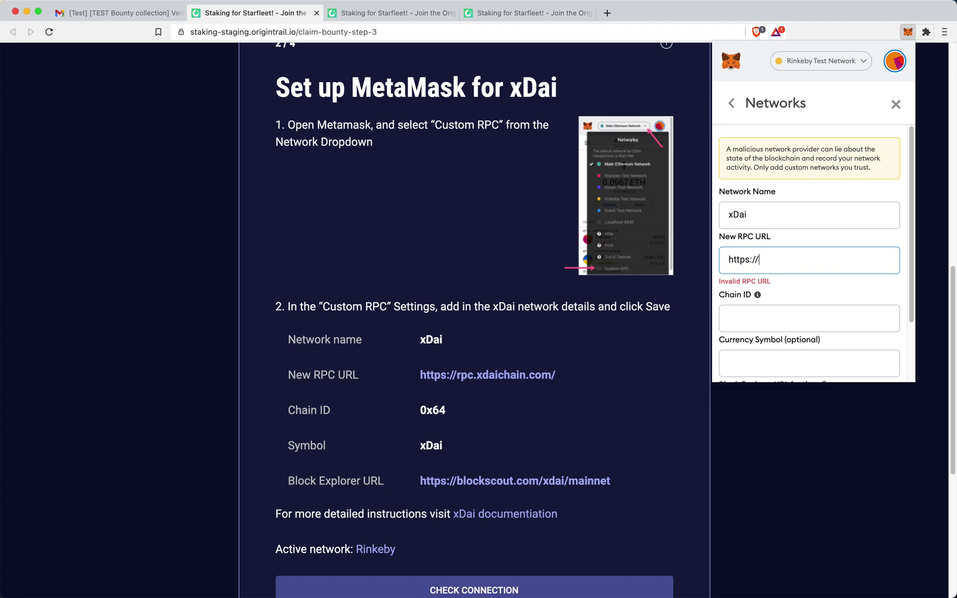
type("rpc")
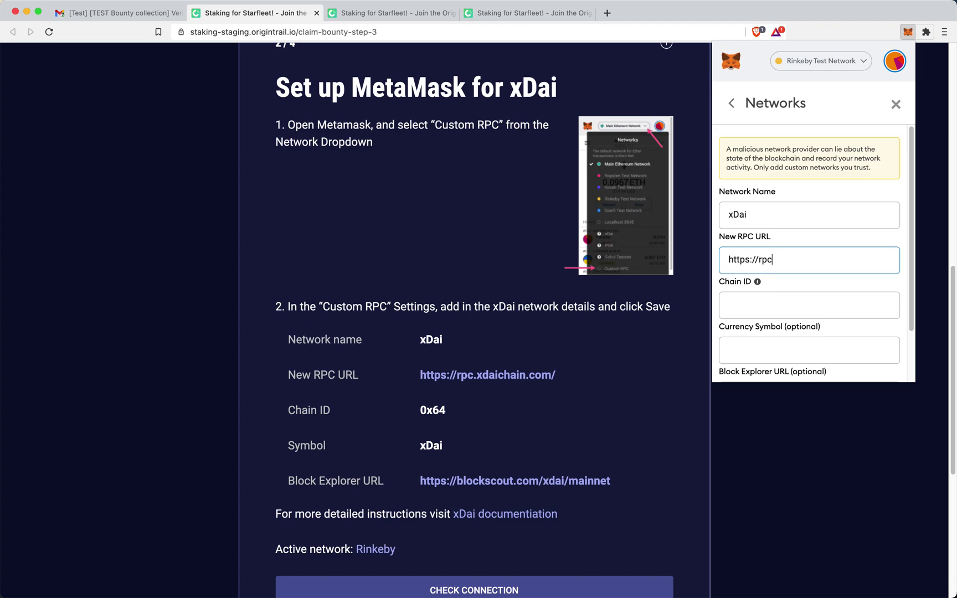
type(".xdaichain.com/")
left_click(758, 304)
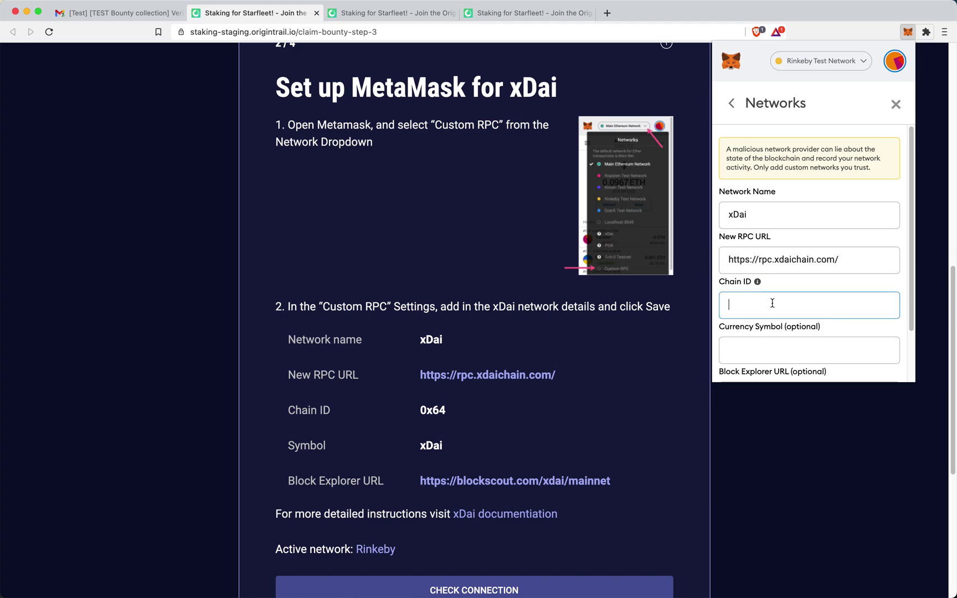
scroll(772, 302, "down", 1)
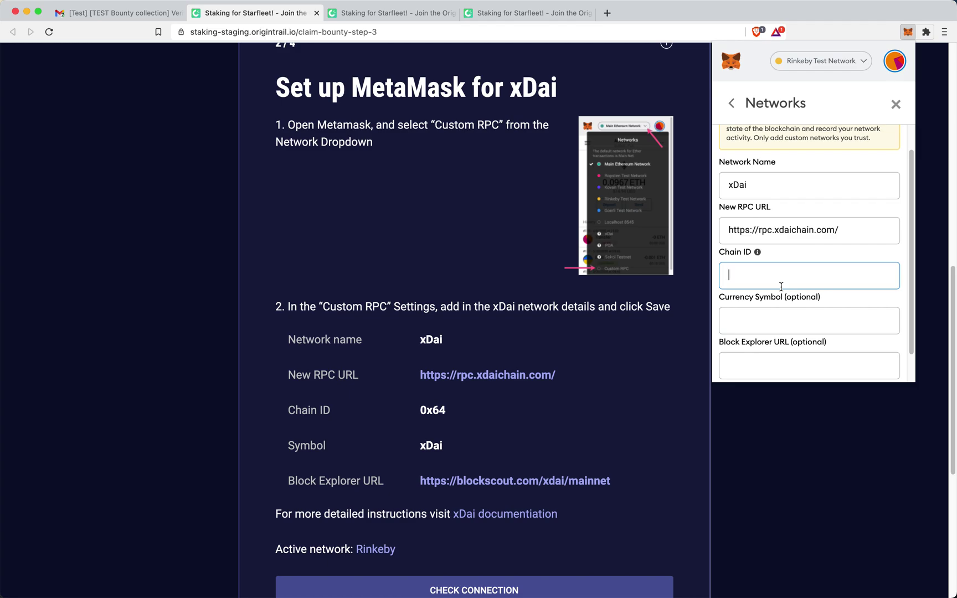
type("0x64")
left_click(755, 322)
type("xDai")
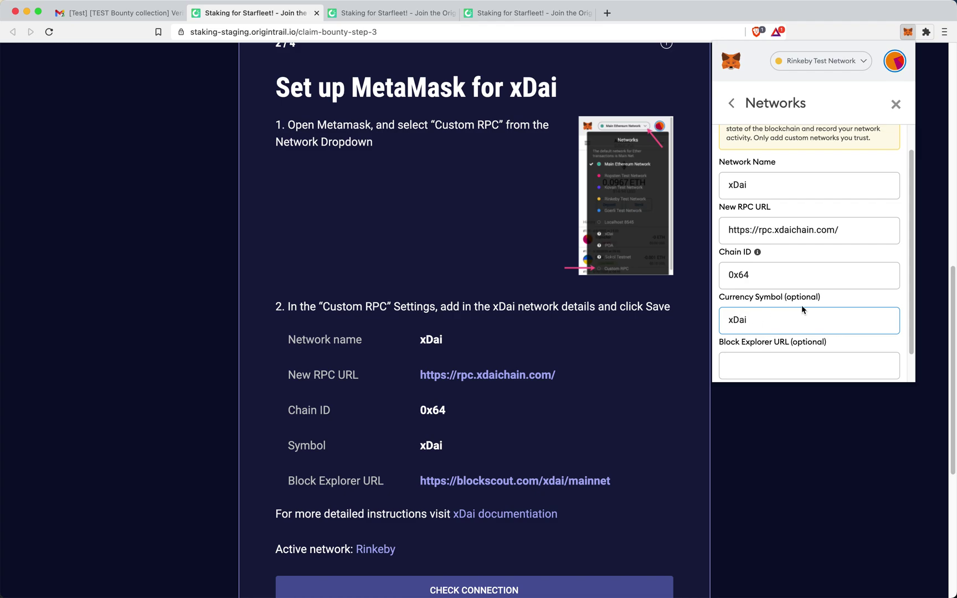
scroll(808, 310, "down", 1)
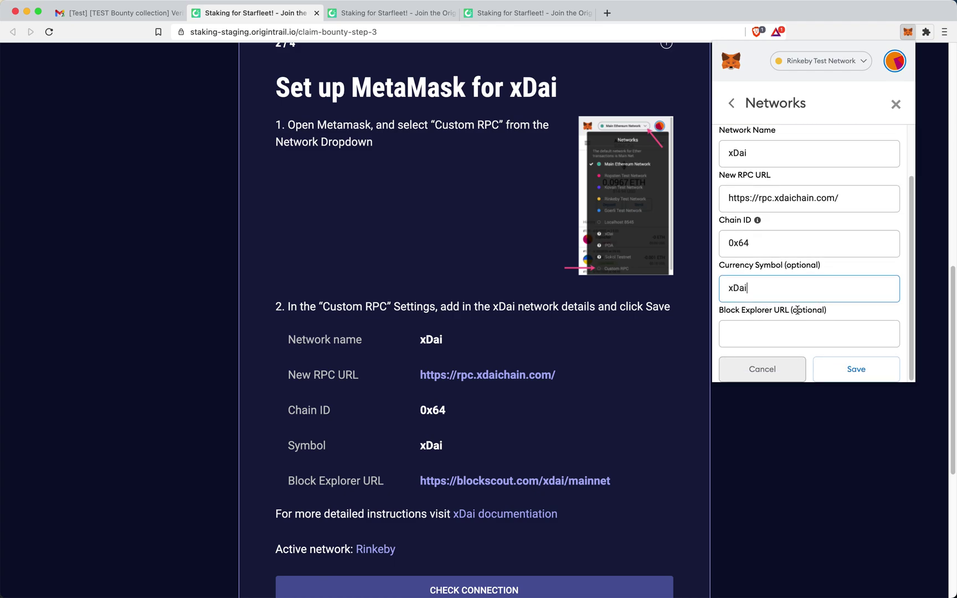
left_click(754, 334)
type("ht")
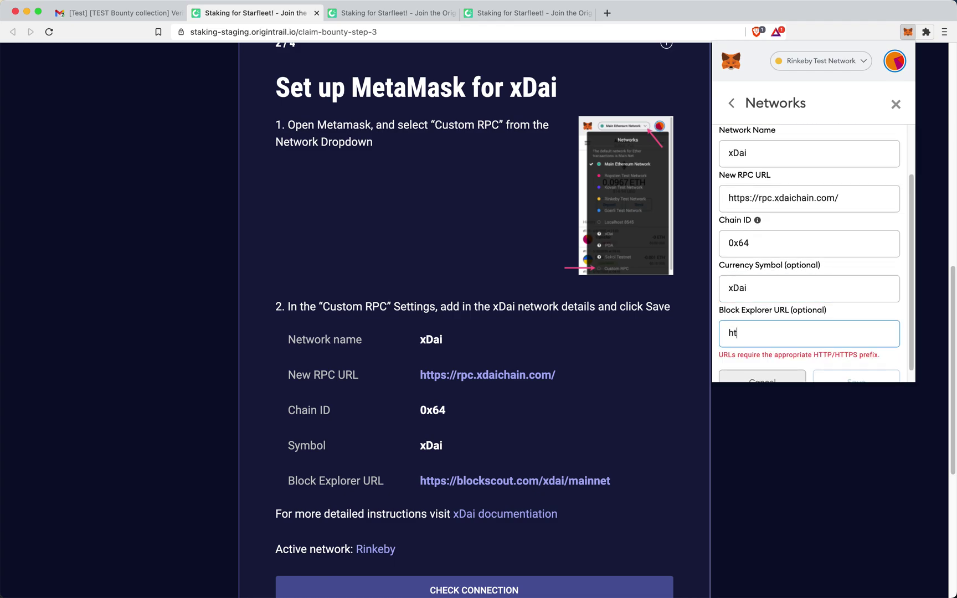
type("tpd://blockscout.com/")
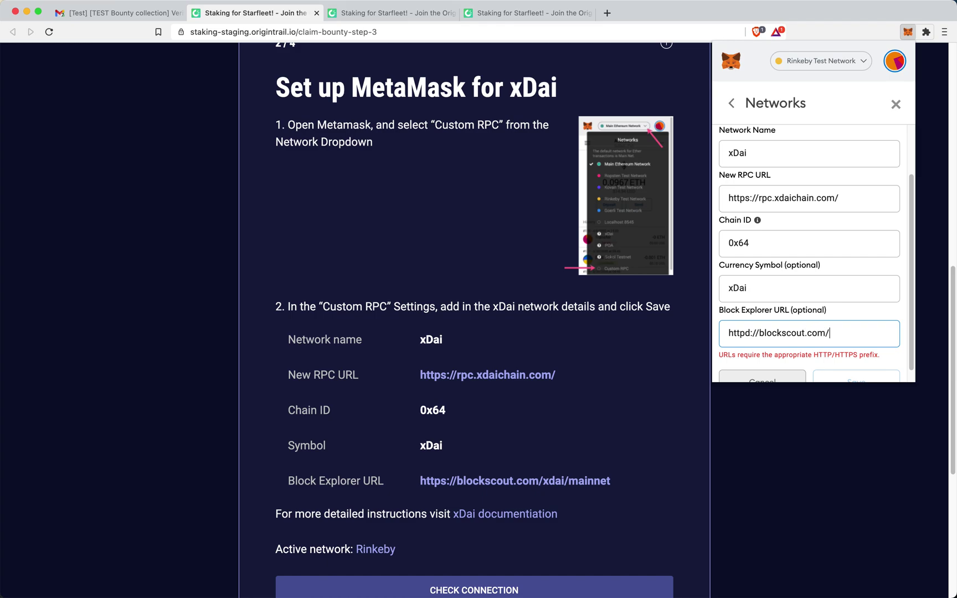
type("xdai/mainnet")
scroll(789, 282, "down", 1)
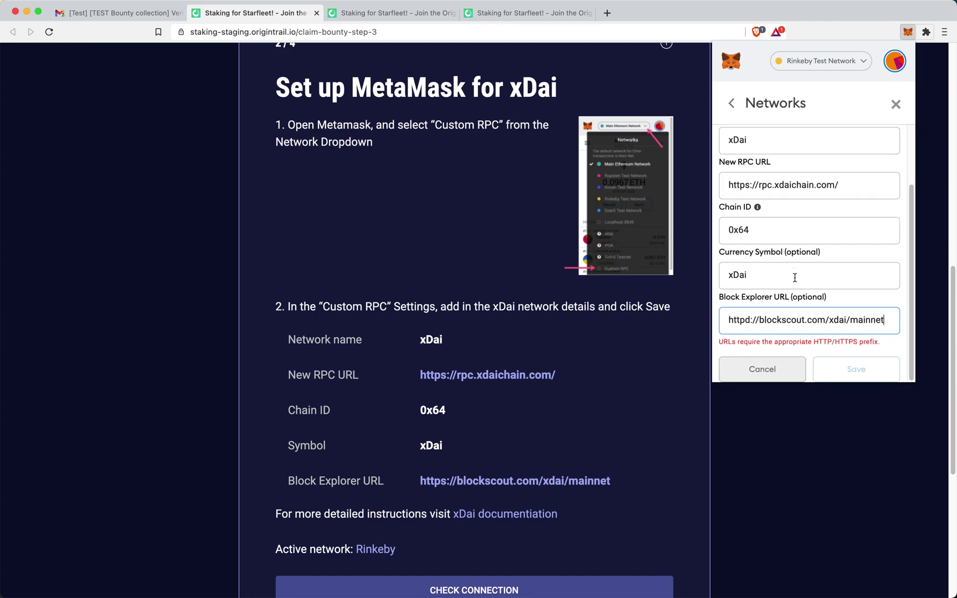
left_click(752, 319)
key("Left")
key("BackSpace")
type("s")
left_click(856, 369)
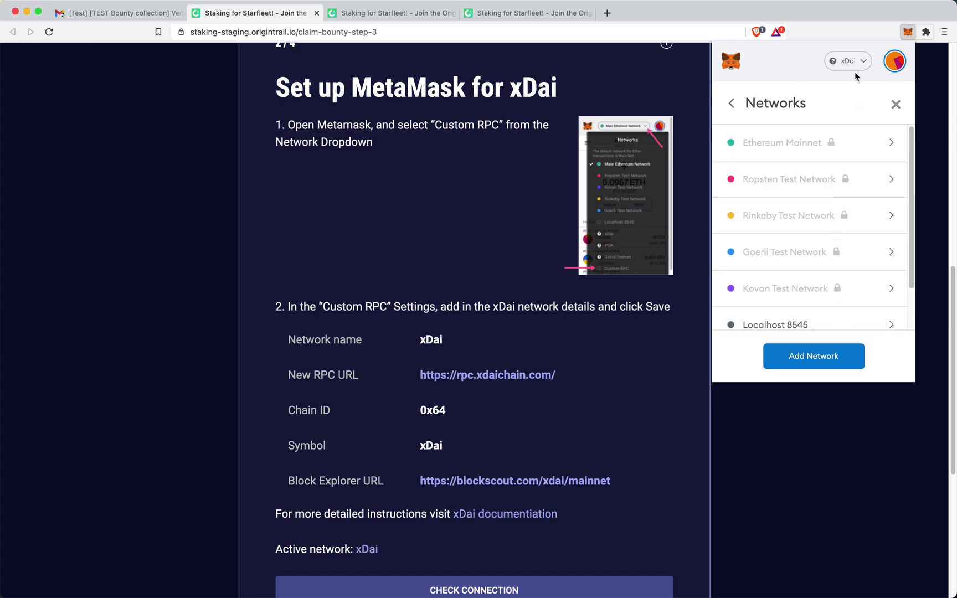
- Review the saved xDai network's details in MetaMask's network settings
scroll(822, 244, "down", 2)
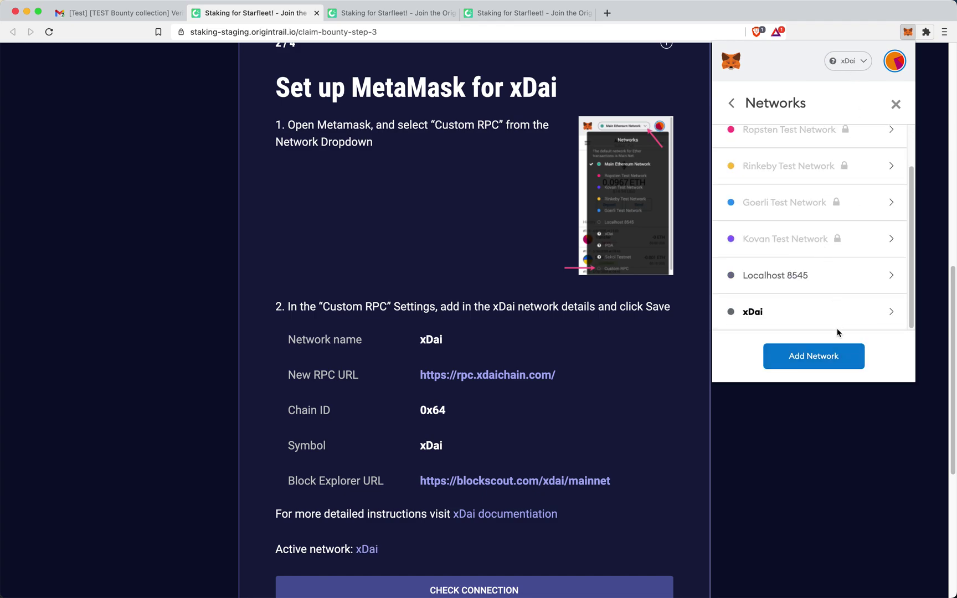
left_click(862, 319)
scroll(823, 246, "down", 3)
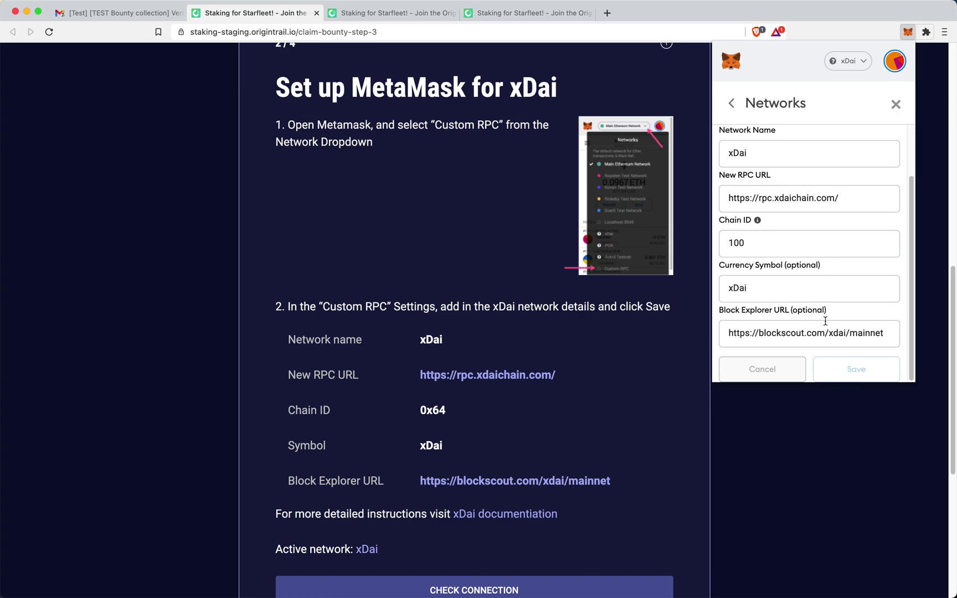
scroll(818, 267, "up", 3)
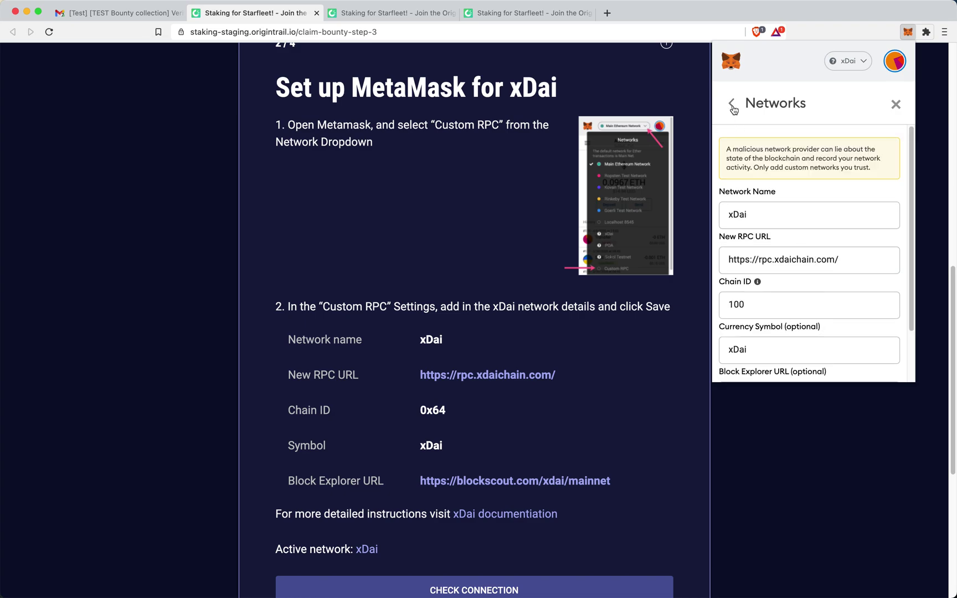
left_click(731, 104)
left_click(820, 355)
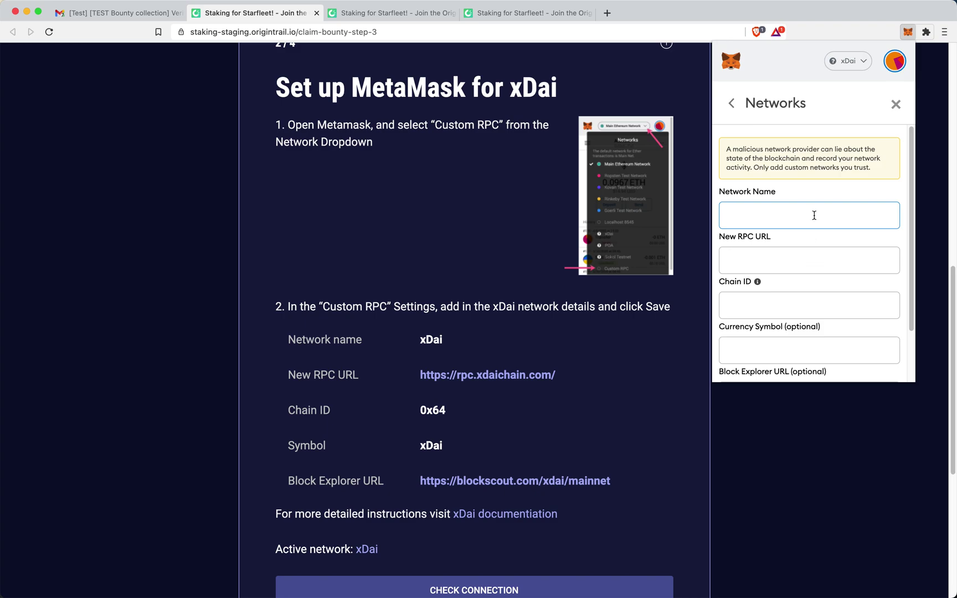
- Make xDai the active network, view the 0.3992 XDAI balance, and close MetaMask
left_click(861, 59)
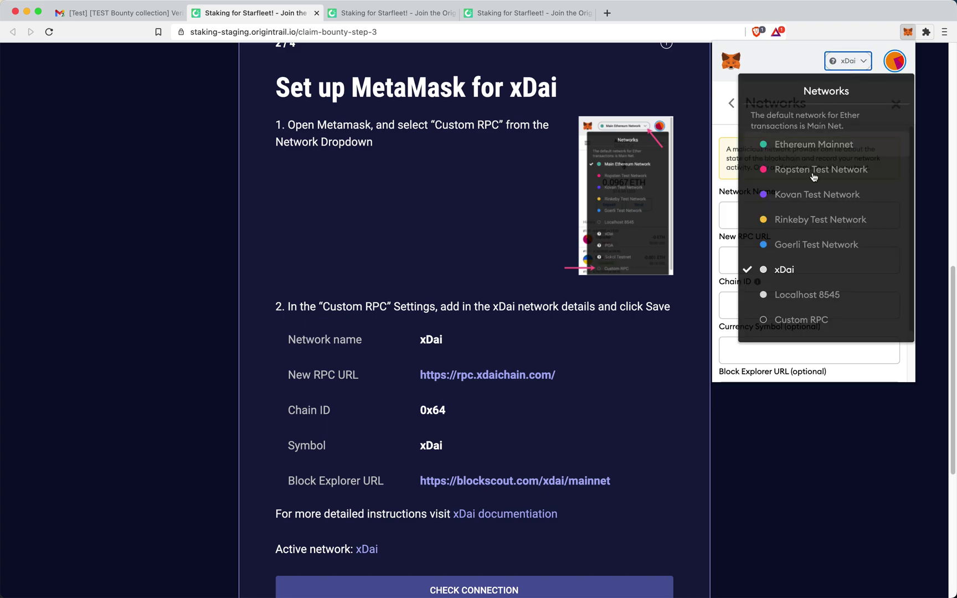
left_click(813, 270)
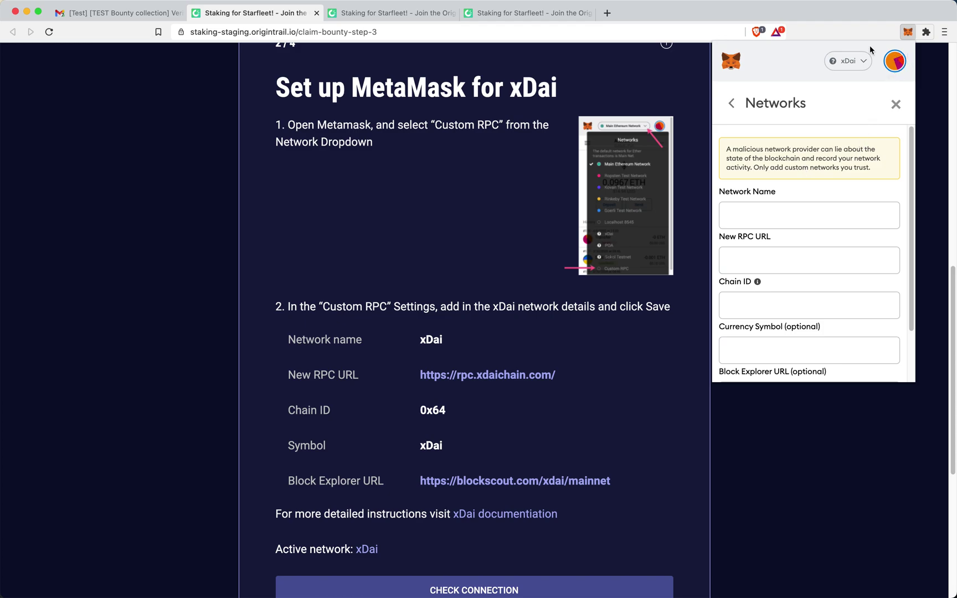
left_click(895, 104)
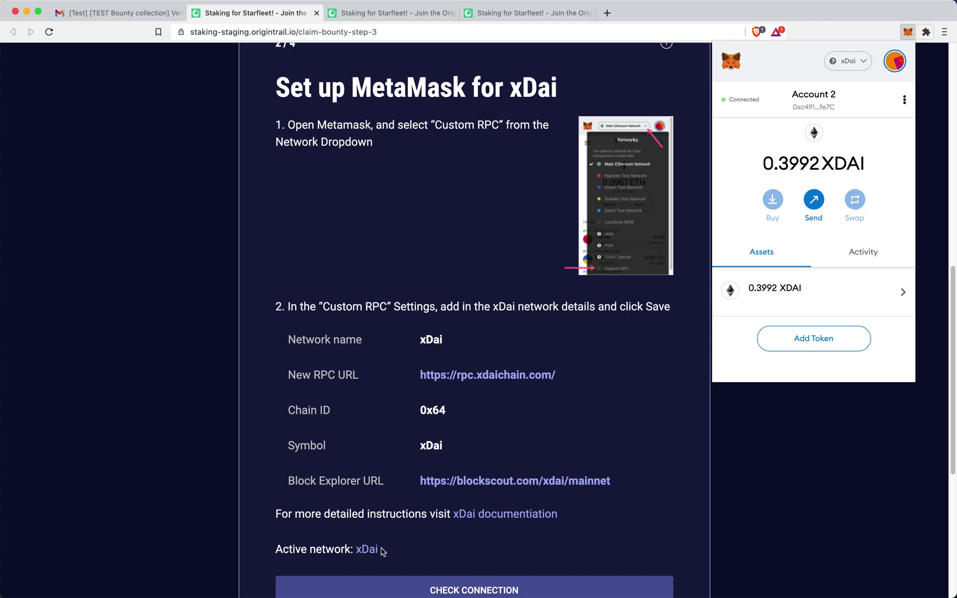
left_click(616, 228)
- Check the xDai connection and start collecting the 10000 TRAC bounty
scroll(598, 277, "up", 5)
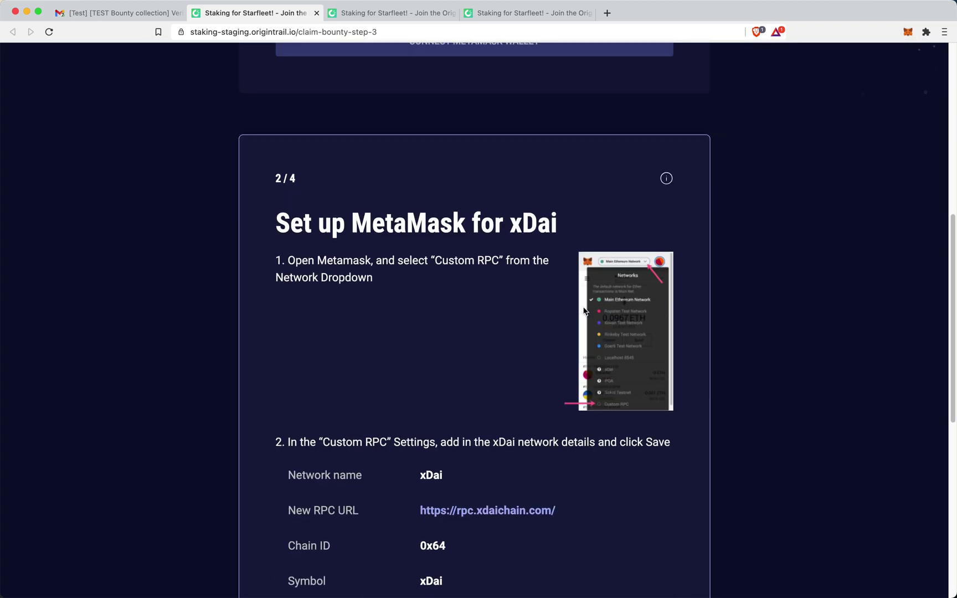
scroll(582, 311, "up", 3)
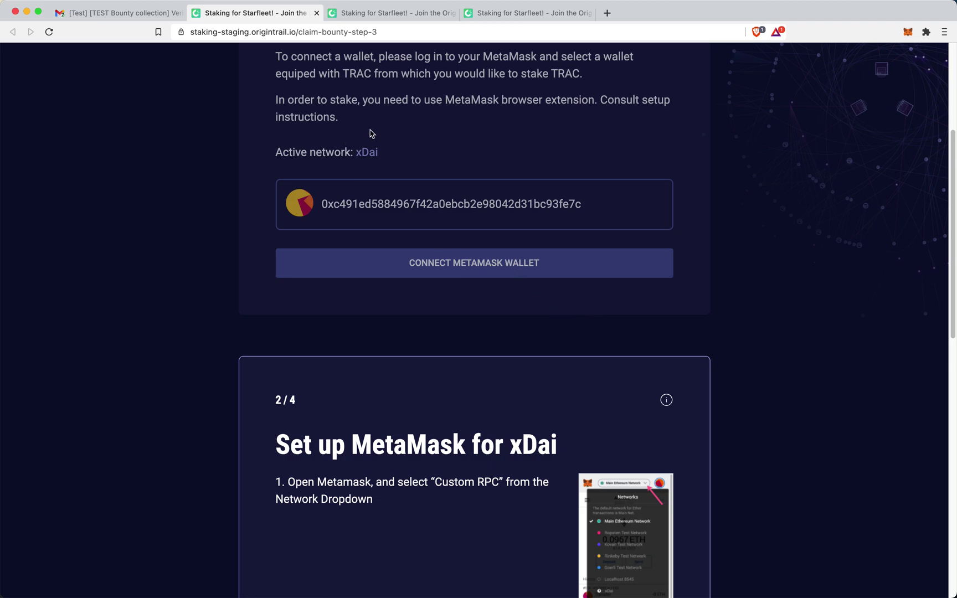
scroll(388, 148, "up", 4)
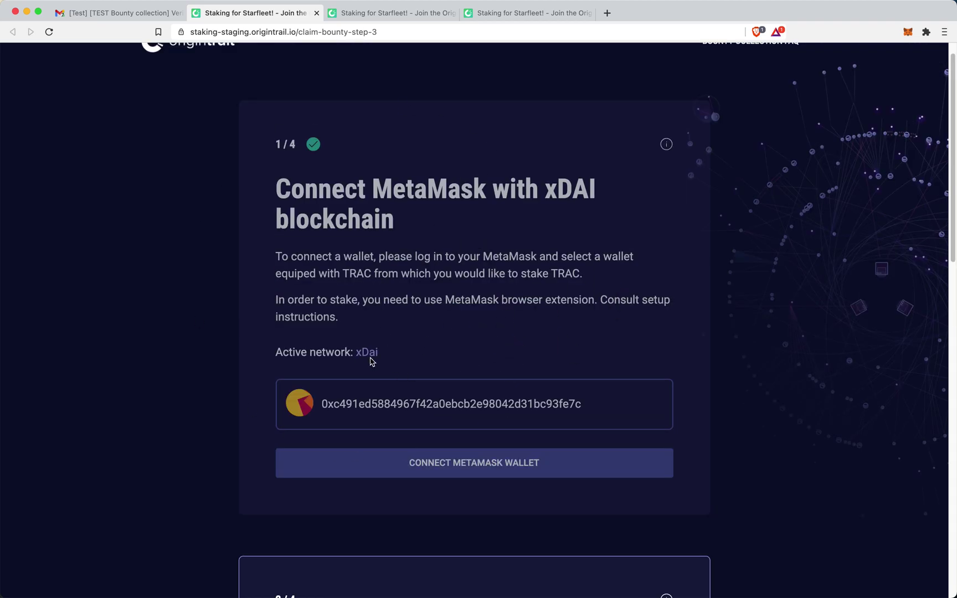
scroll(446, 358, "down", 10)
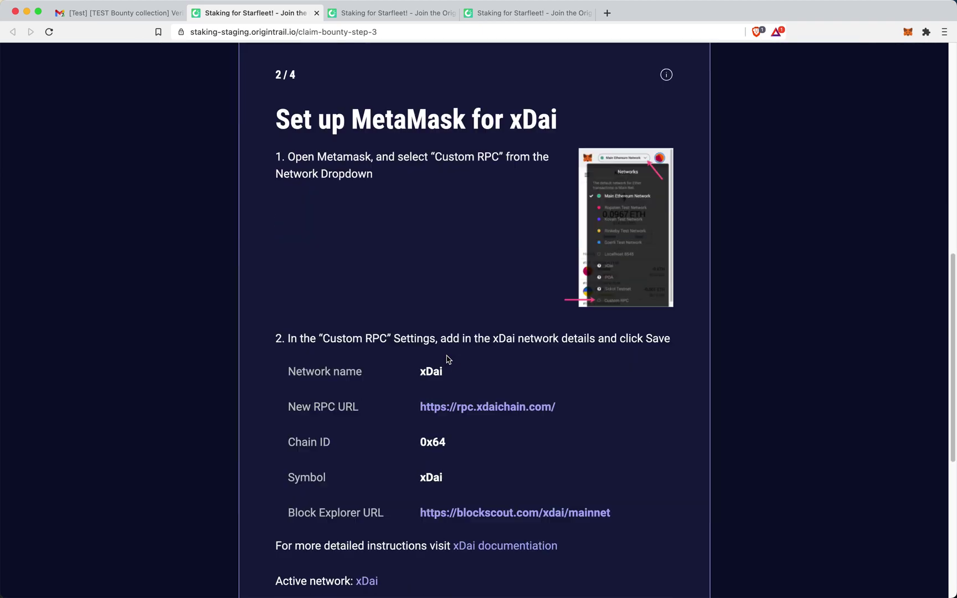
scroll(446, 359, "down", 3)
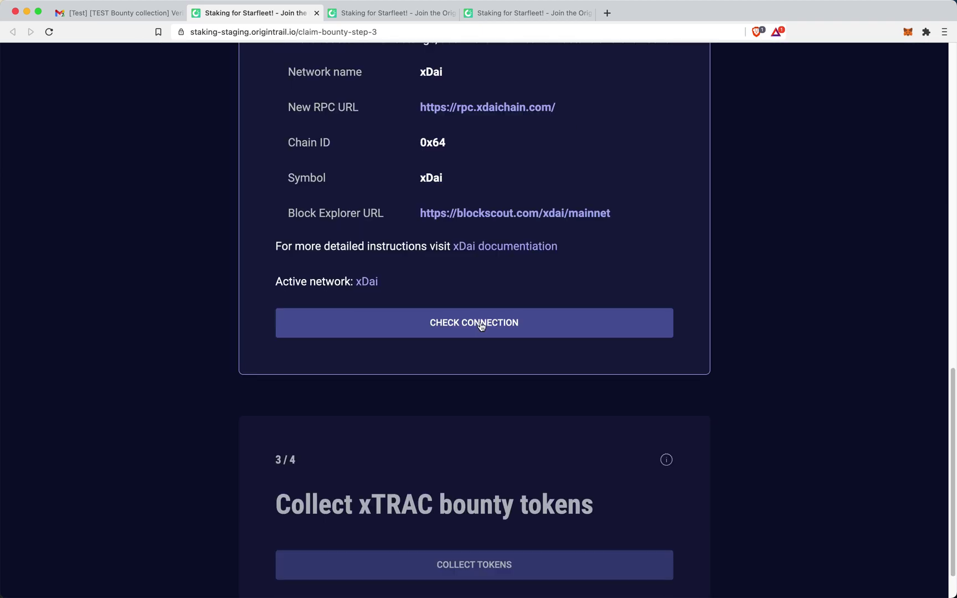
left_click(479, 326)
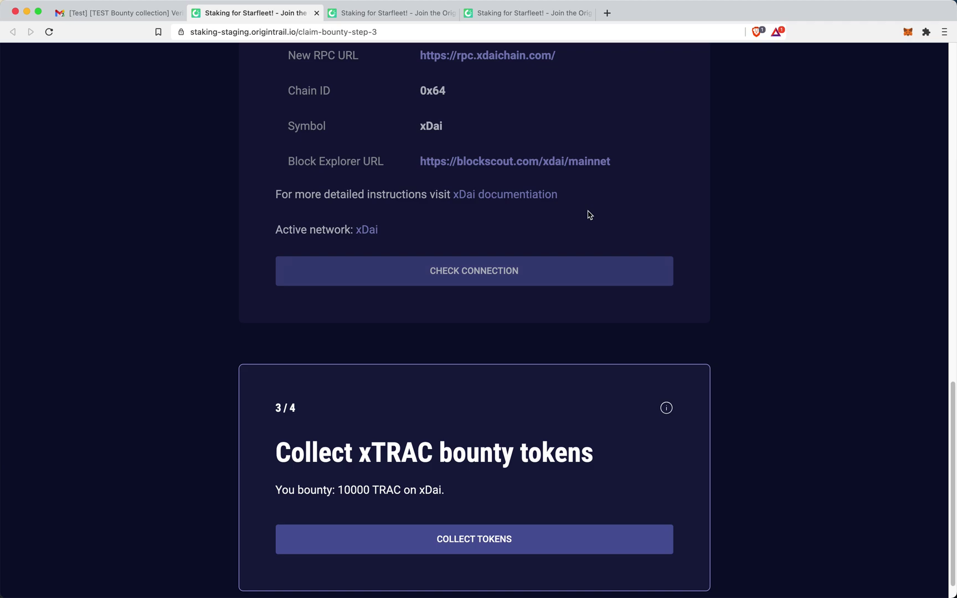
scroll(608, 203, "down", 1)
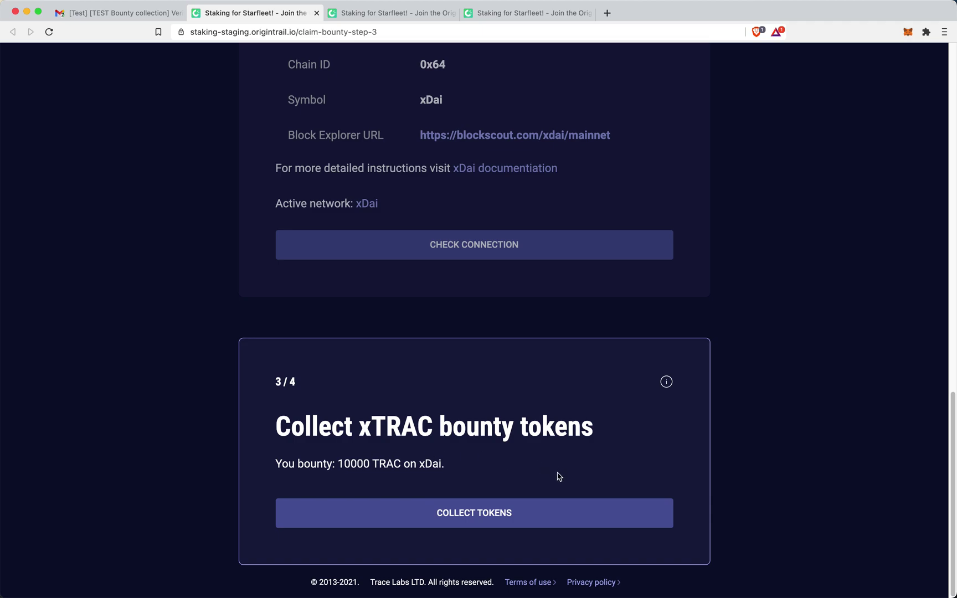
left_click(509, 516)
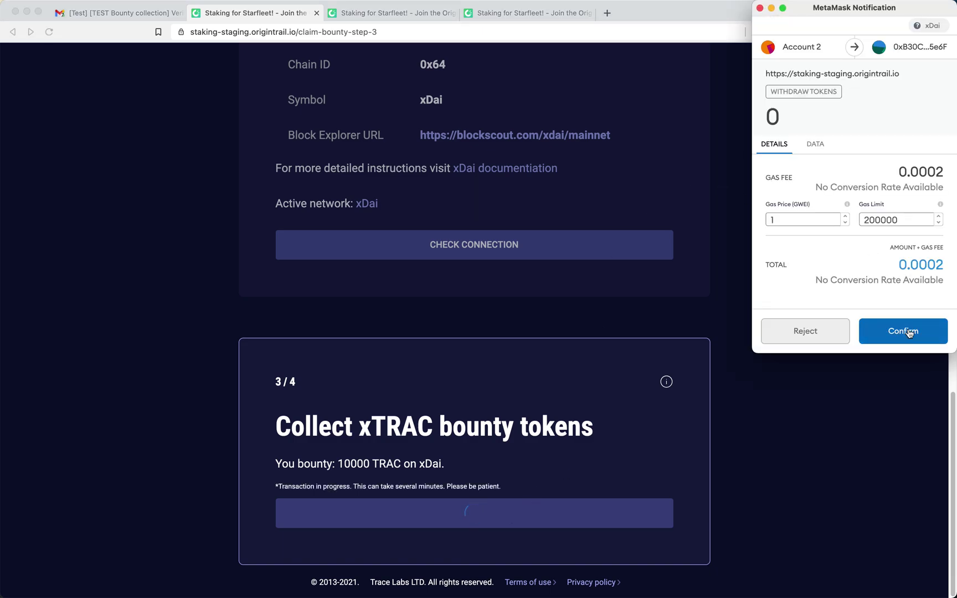
- Approve the 10000 TRAC bounty withdrawal in MetaMask, then briefly check the wallet account
left_click(907, 330)
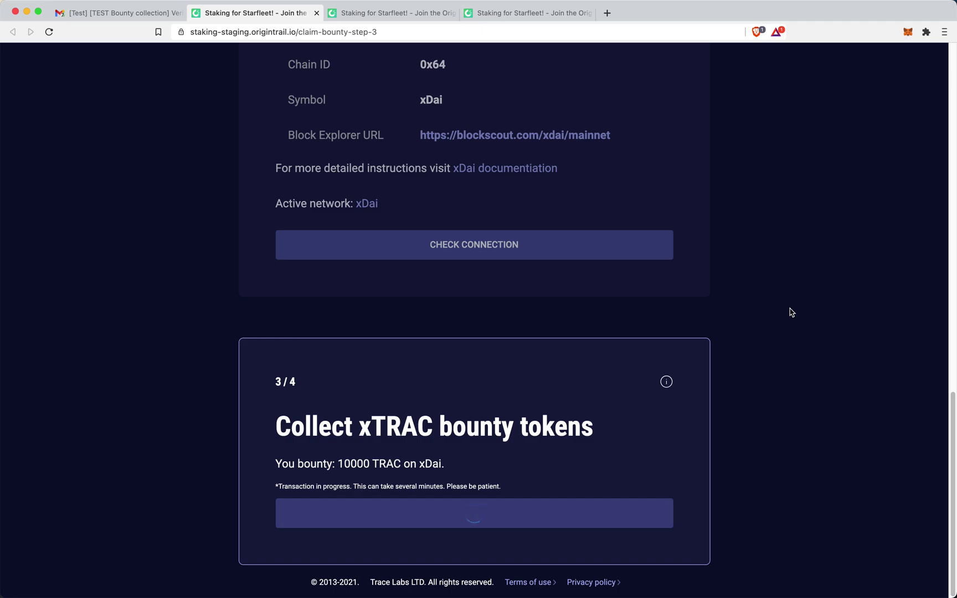
left_click(908, 33)
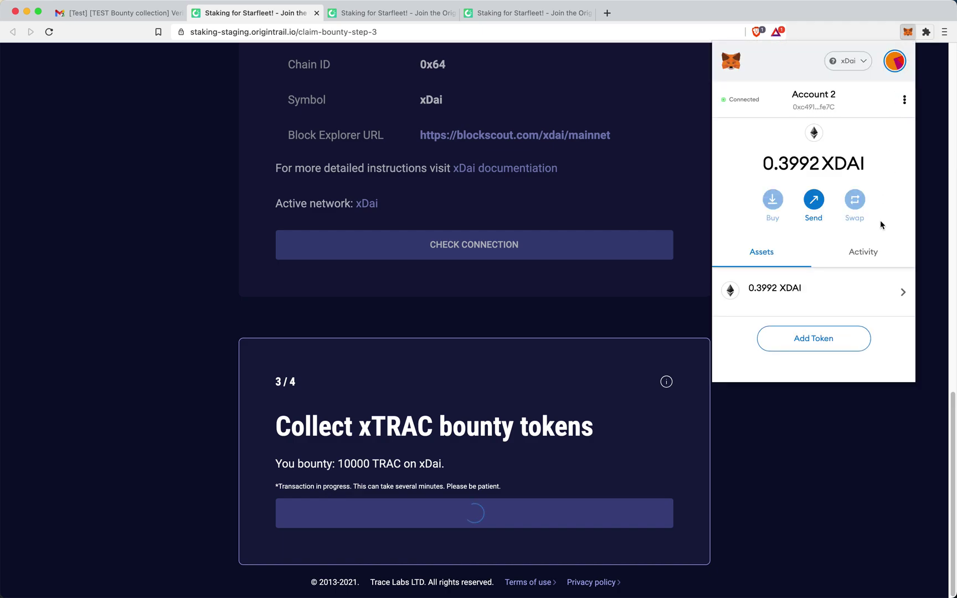
left_click(862, 433)
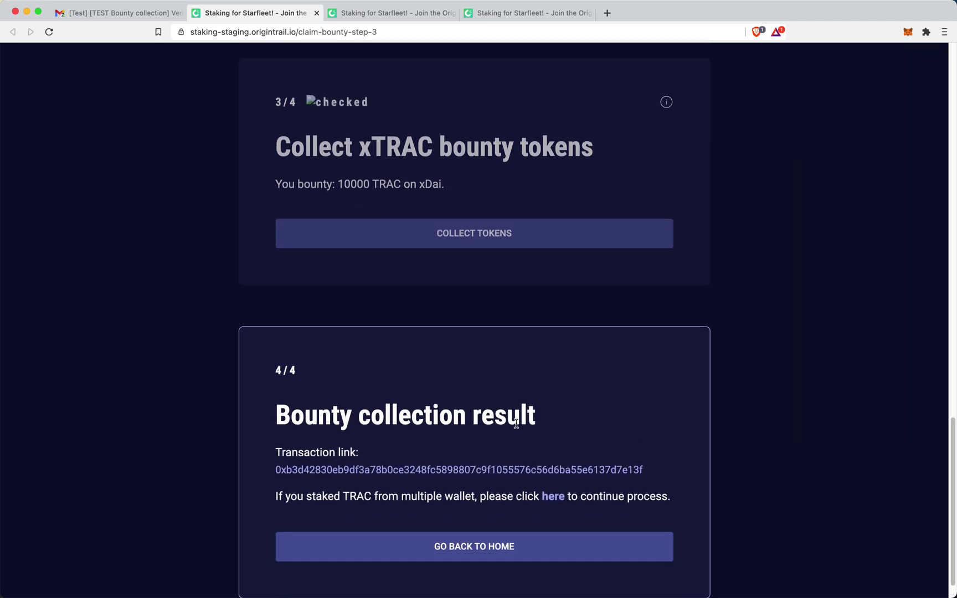
scroll(431, 449, "down", 2)
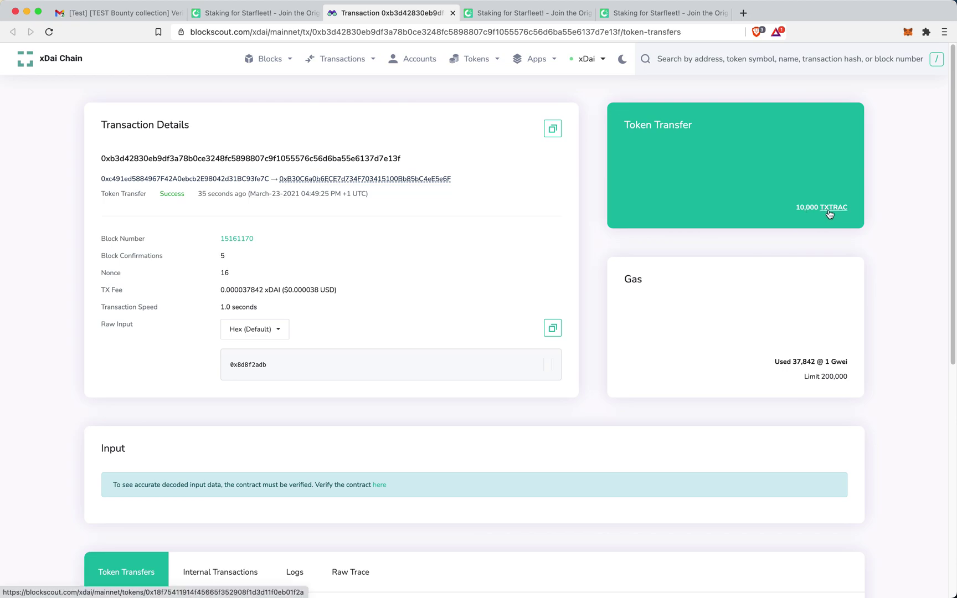
- Scroll down the Blockscout transaction page to the 10,000 TXTRAC token transfer
scroll(481, 340, "down", 5)
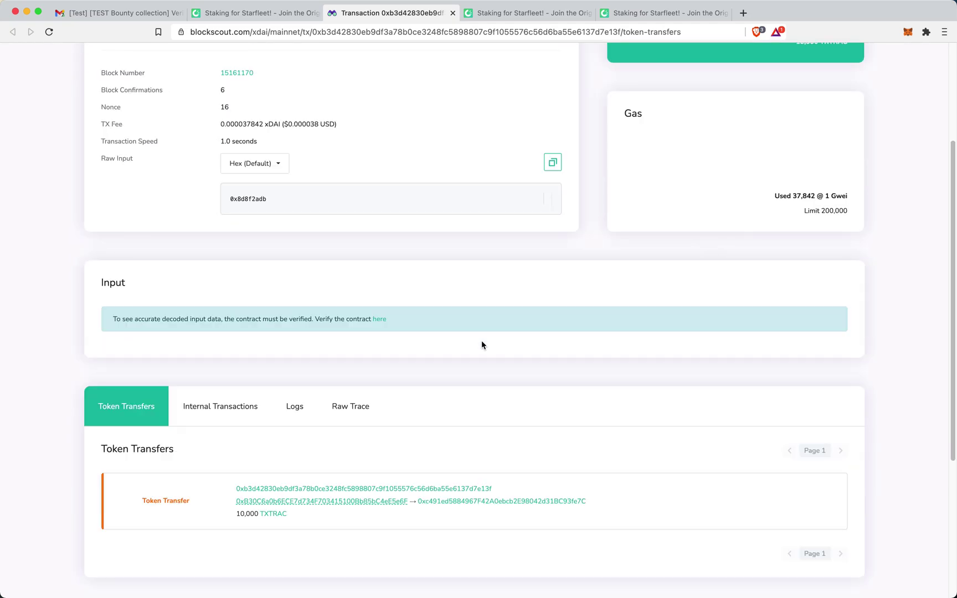